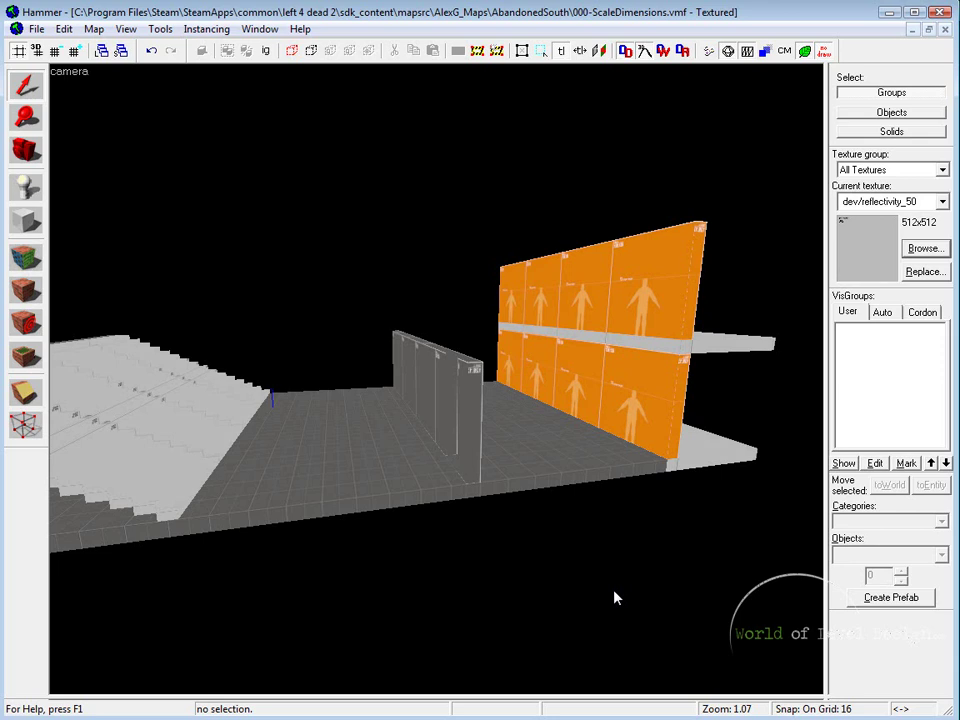
Select the long grey wall segment beside the doorway and examine the door opening up close
key("z")
key("a")
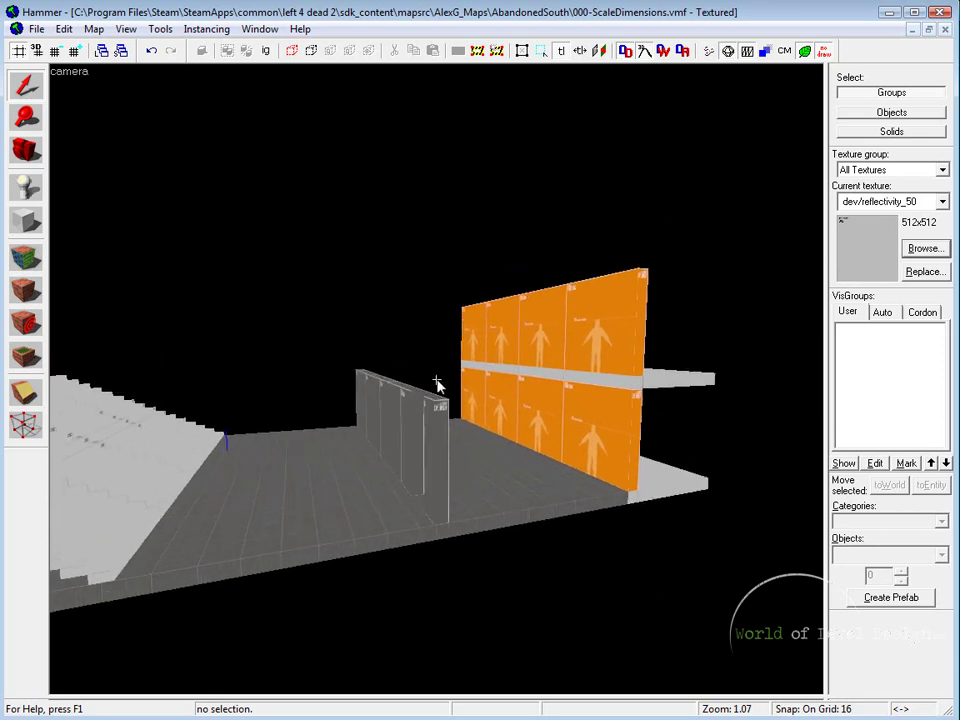
key("w")
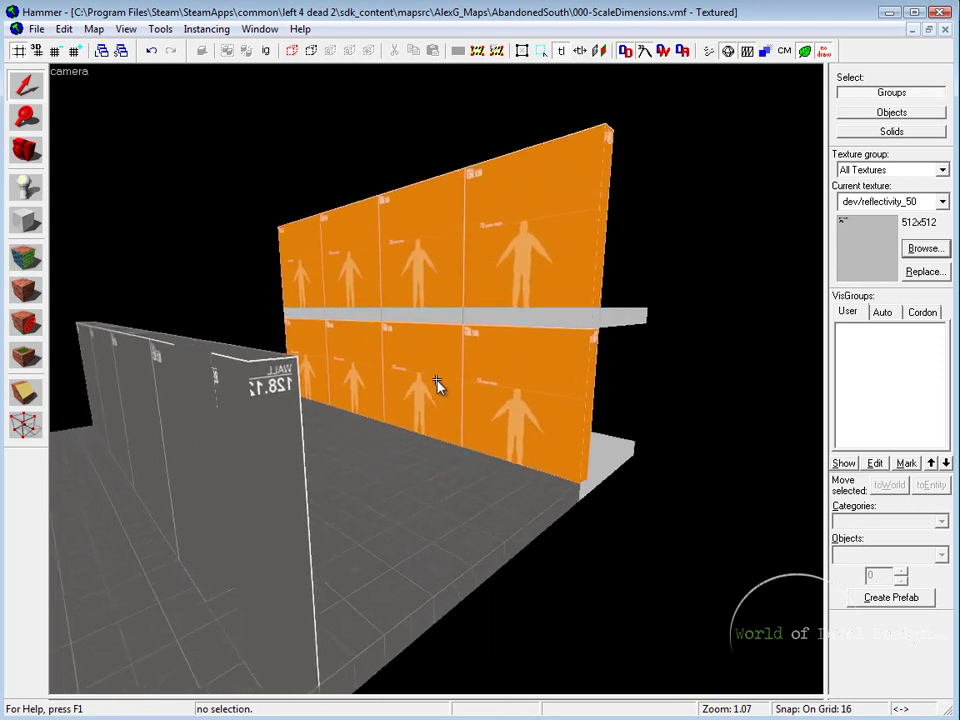
key("s")
key("z")
left_click(240, 373)
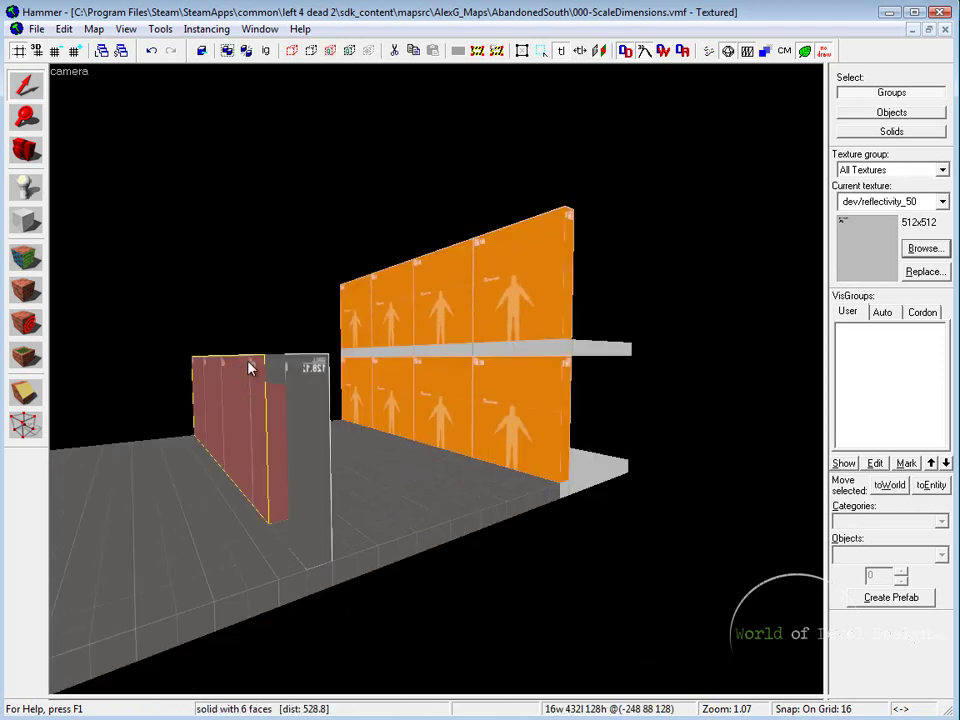
key("z")
key("a")
key("w")
key("z")
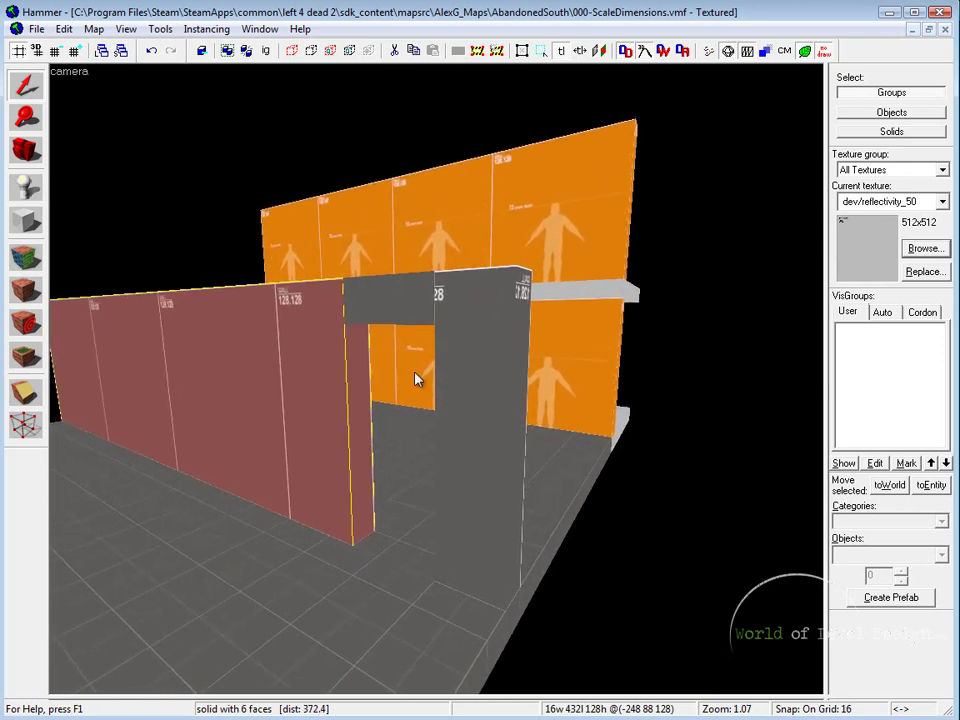
key("Right")
Select several individual steps of the staircase one after another to check their dimensions
left_click(440, 283)
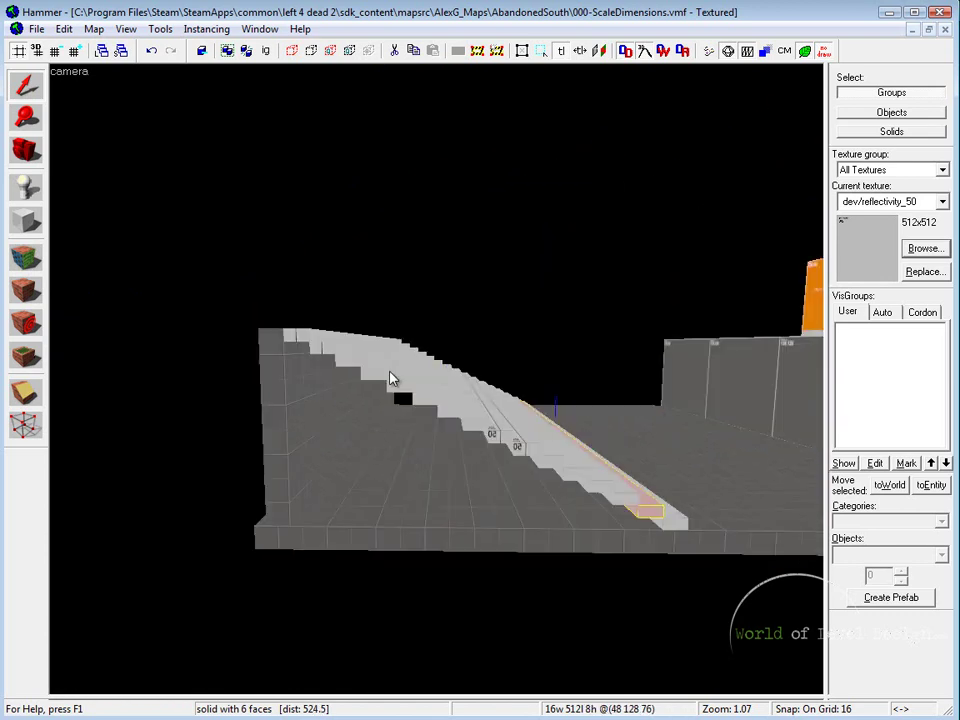
left_click(392, 377)
key("Right")
key("Right")
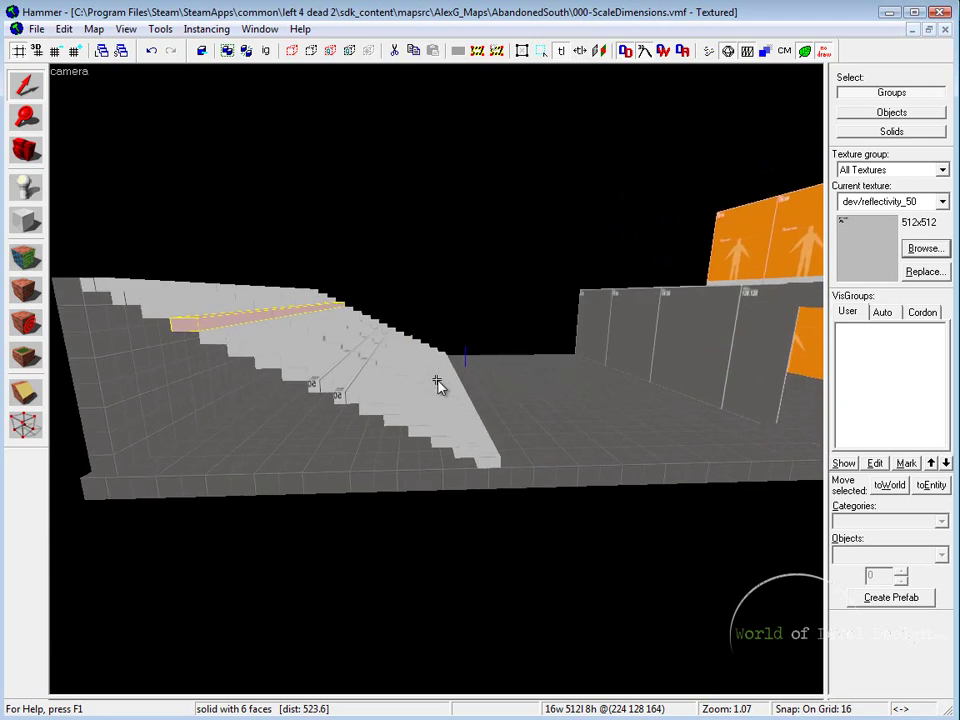
left_click(492, 461)
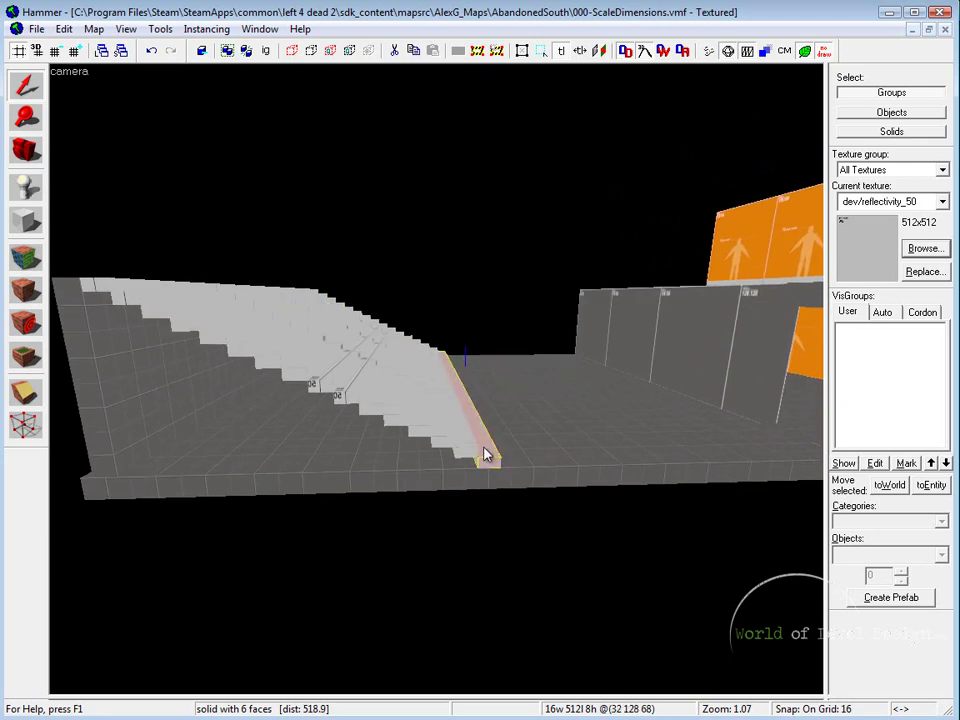
left_click(450, 444)
key("Left")
key("d")
key("d")
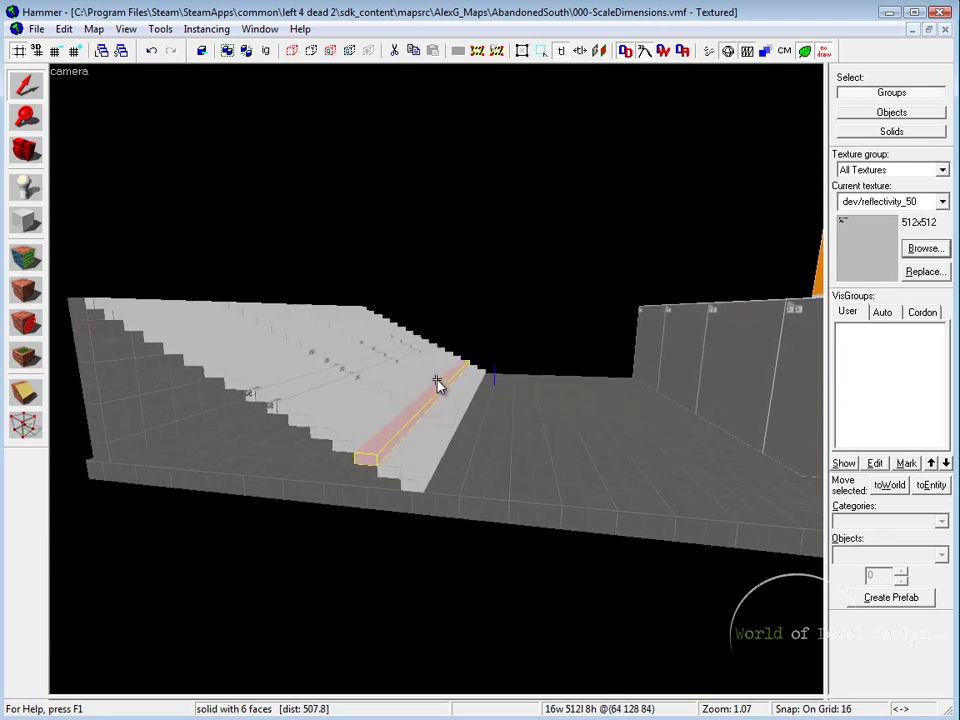
key("z")
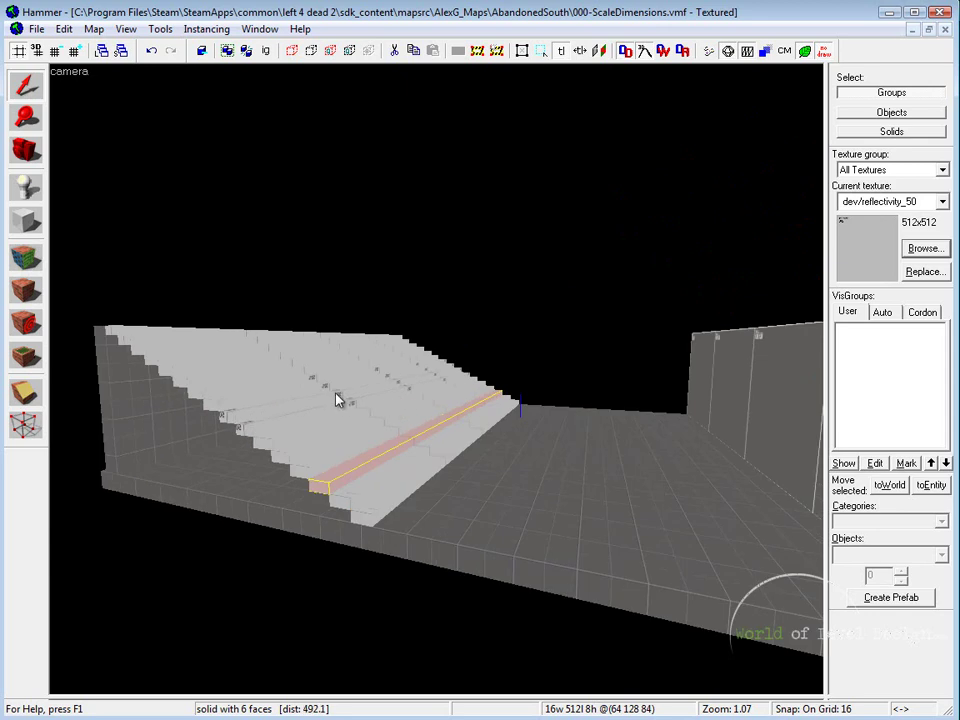
Switch to the browser's L4D world scale page, highlight the player height line and view the character dimensions diagram
key("z")
key("a")
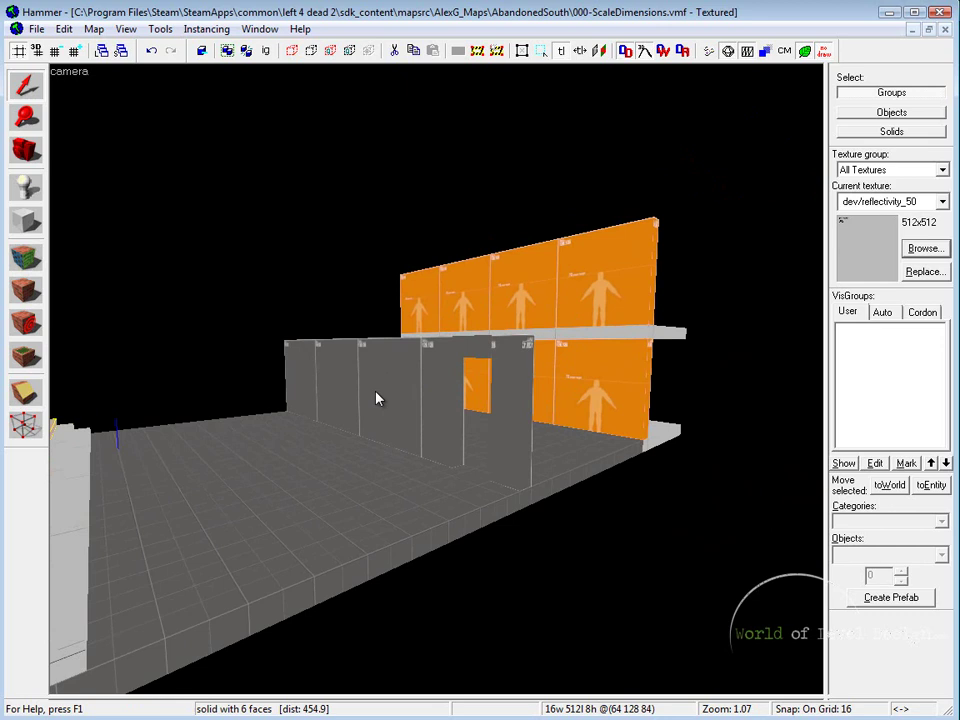
key("d")
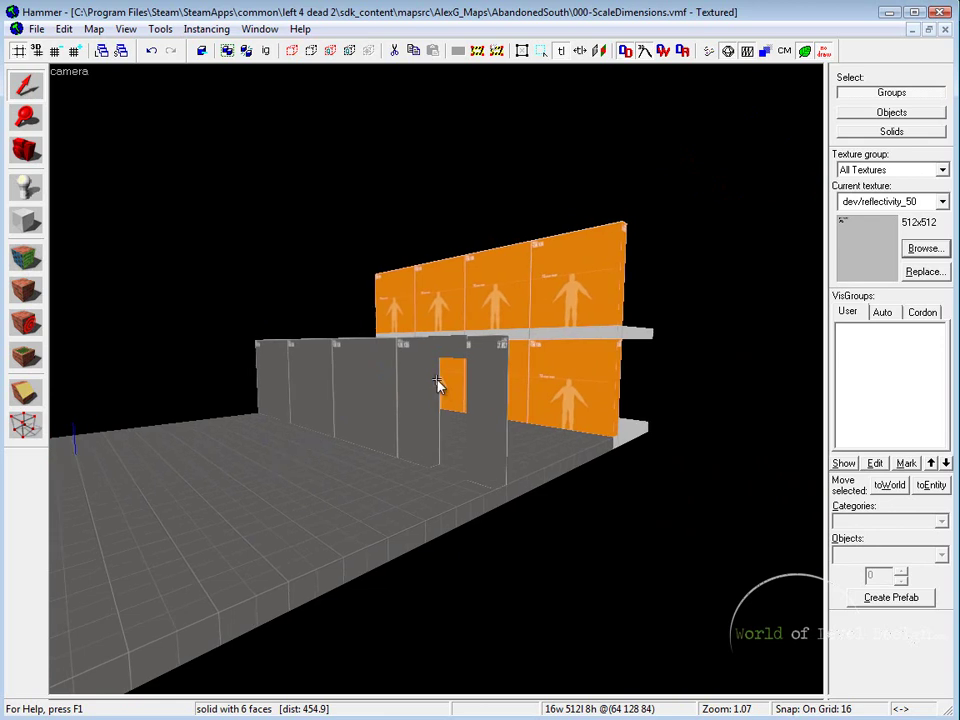
key("a")
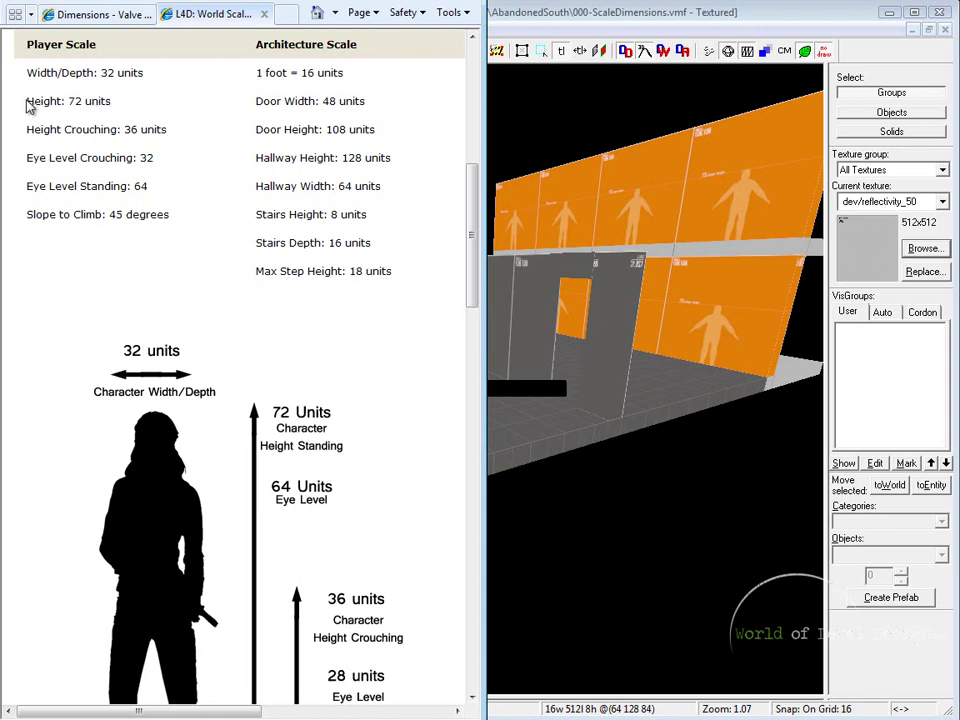
left_click_drag(27, 101, 112, 101)
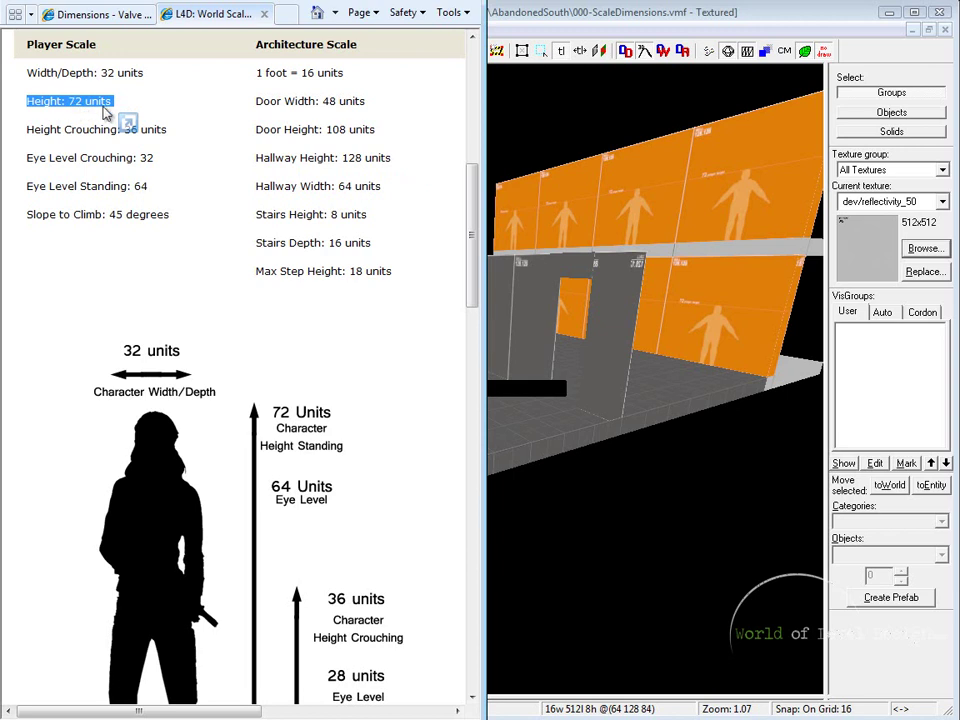
scroll(97, 112, "down", 2)
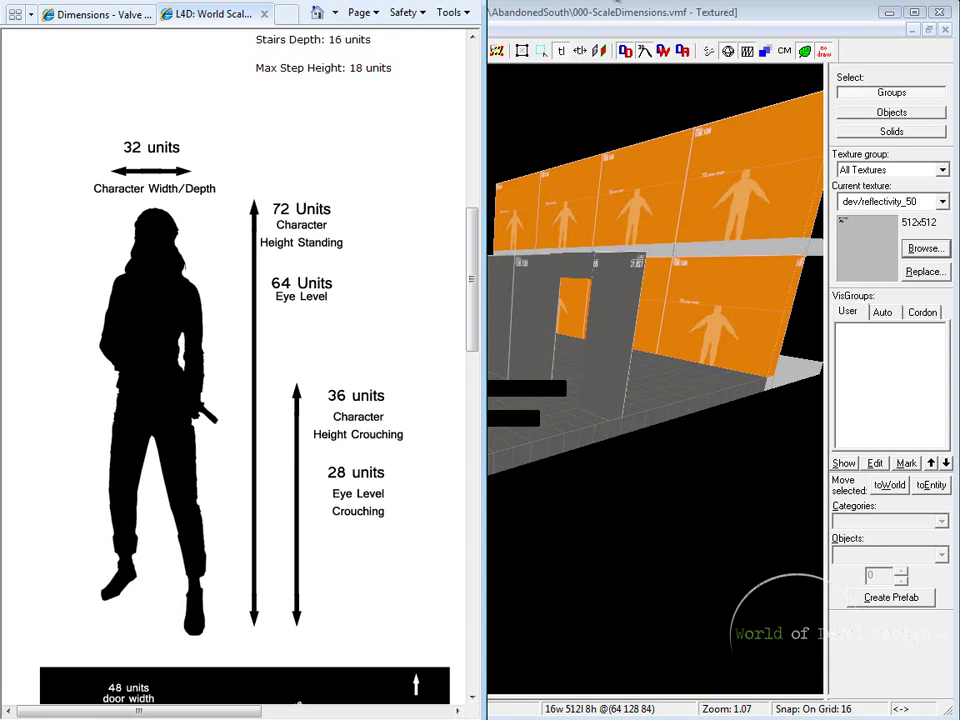
Return to the Hammer map, show all four viewports and clear the stair step selection
double_click(616, 10)
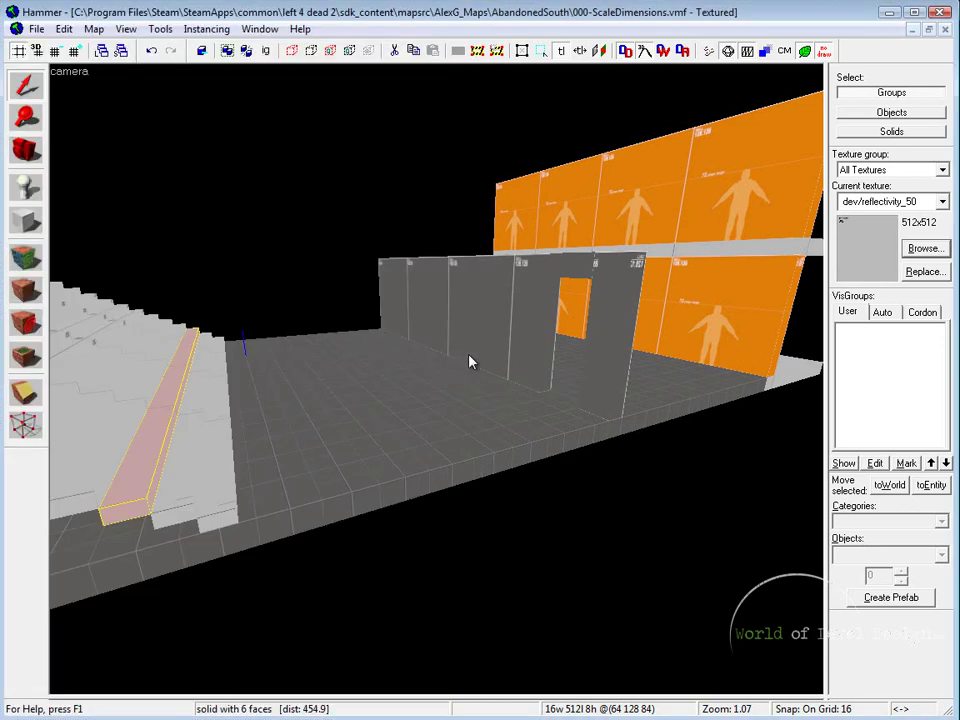
key("z")
key("w")
key("z")
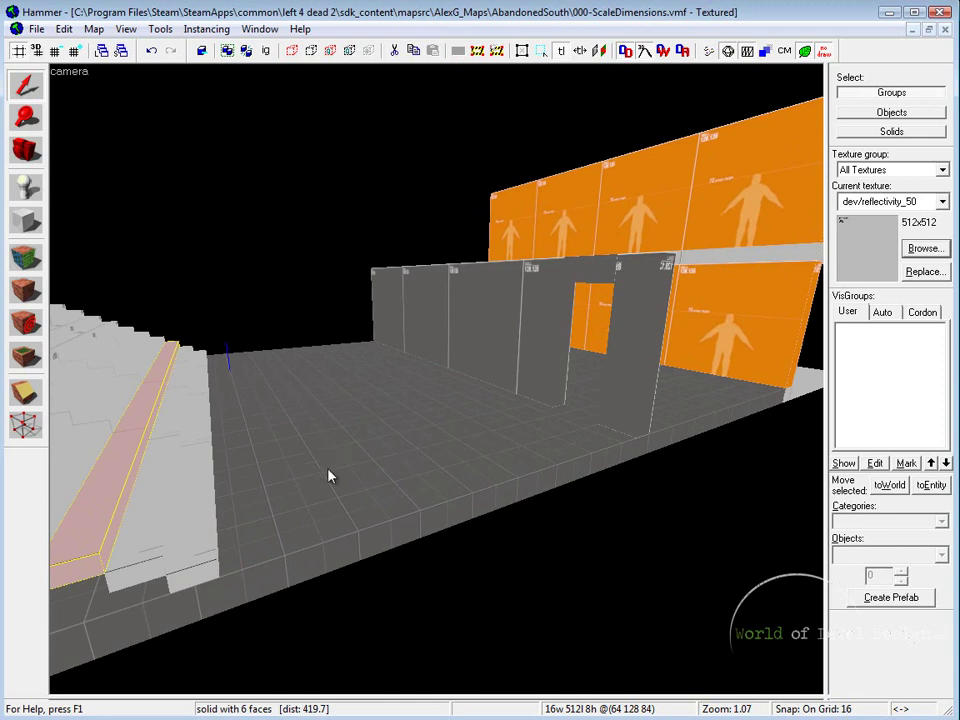
key("shift+z")
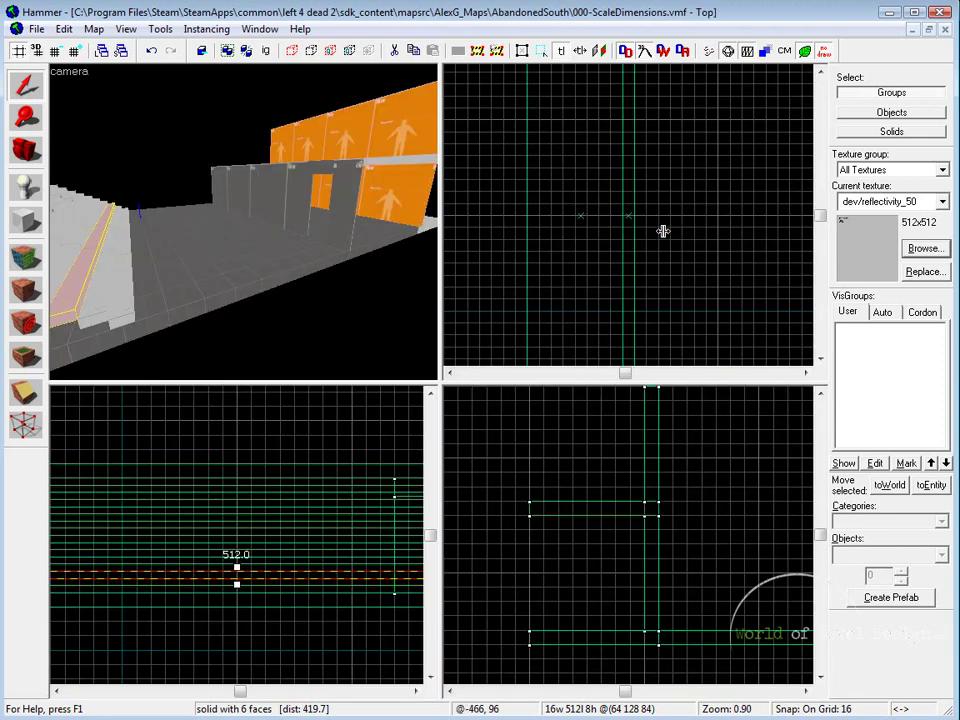
left_click(542, 259)
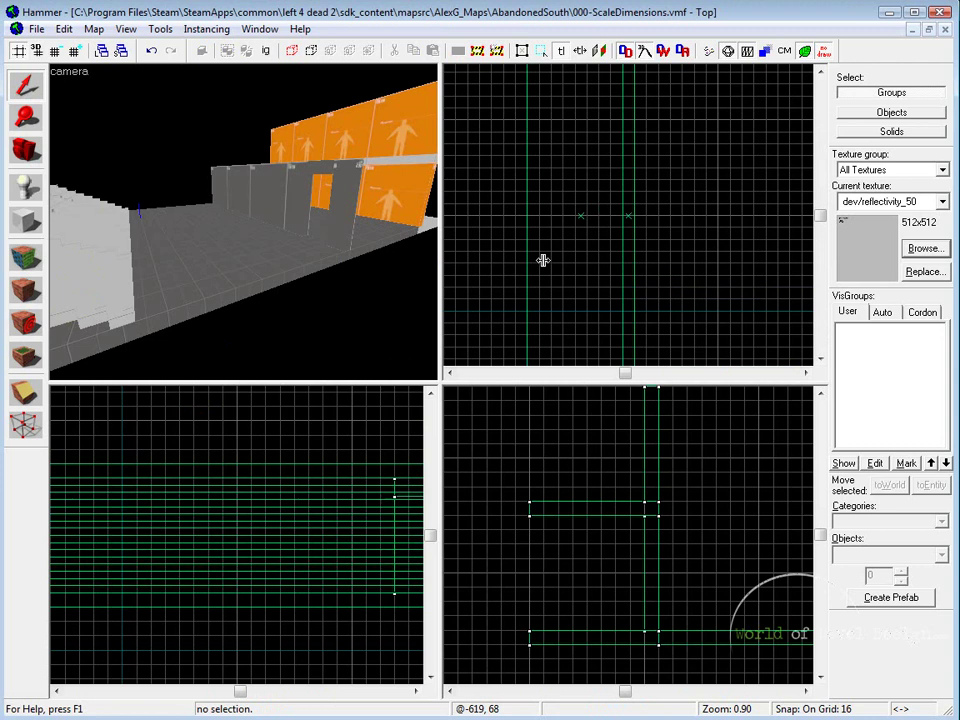
scroll(541, 259, "up", 3)
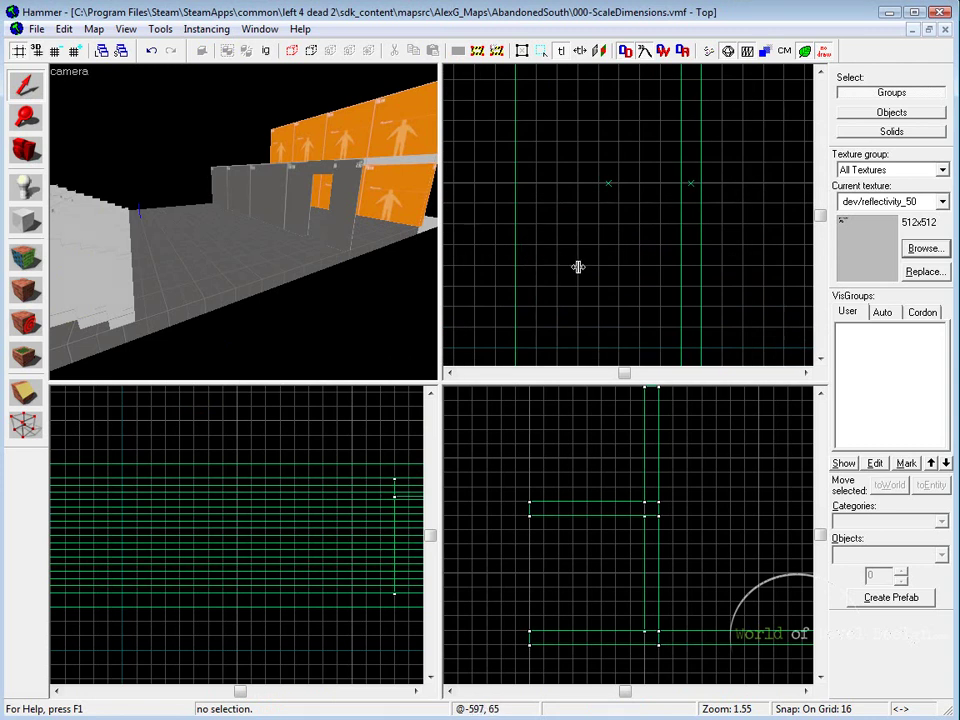
Select the narrow wall piece beside the doorway, centre the 2D views on it and inspect its dimensions
left_click(337, 214)
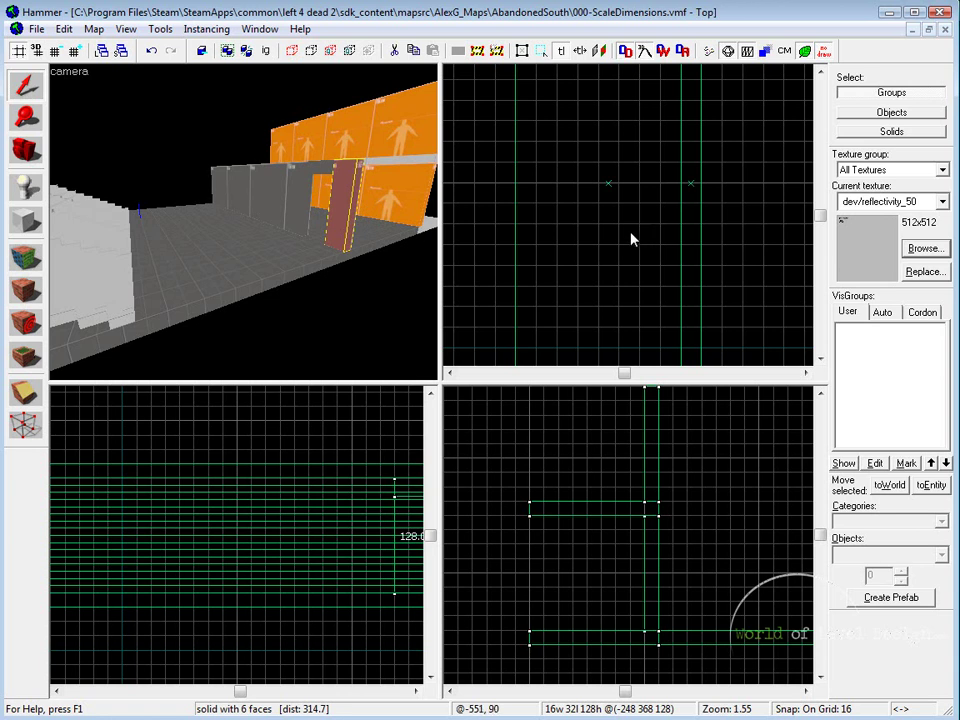
key("ctrl+e")
scroll(540, 188, "up", 3)
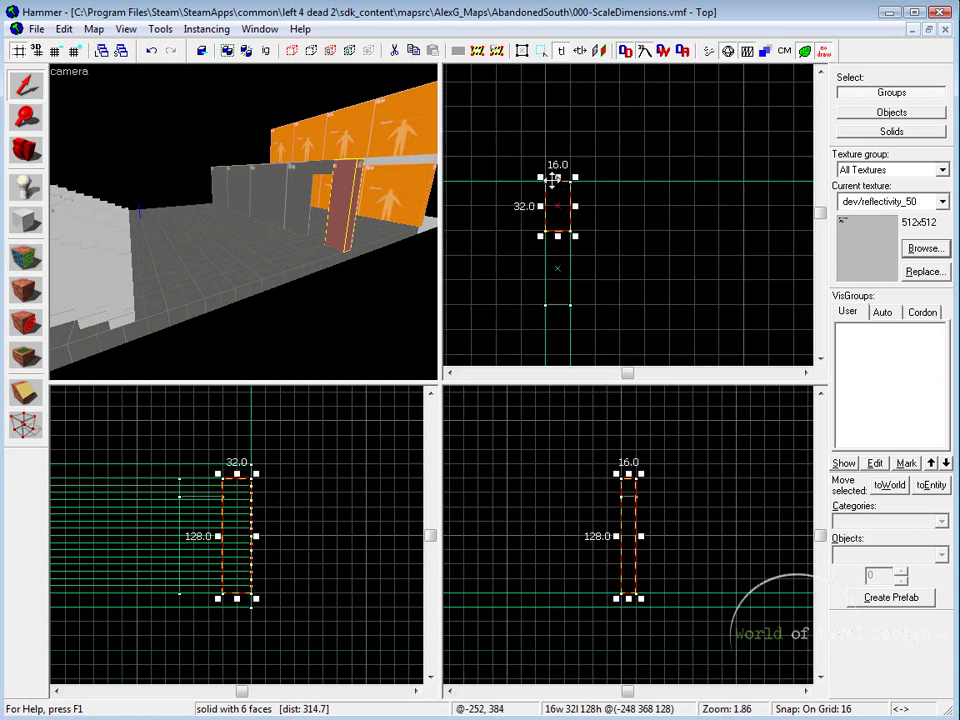
key("z")
key("w")
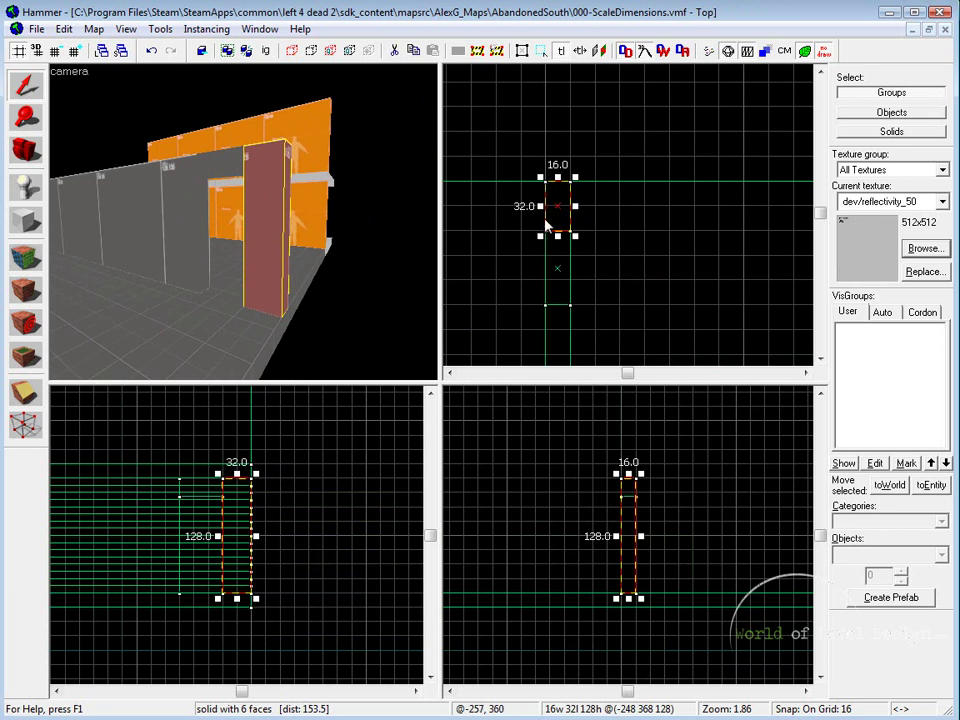
scroll(641, 527, "up", 2)
scroll(650, 505, "up", 1)
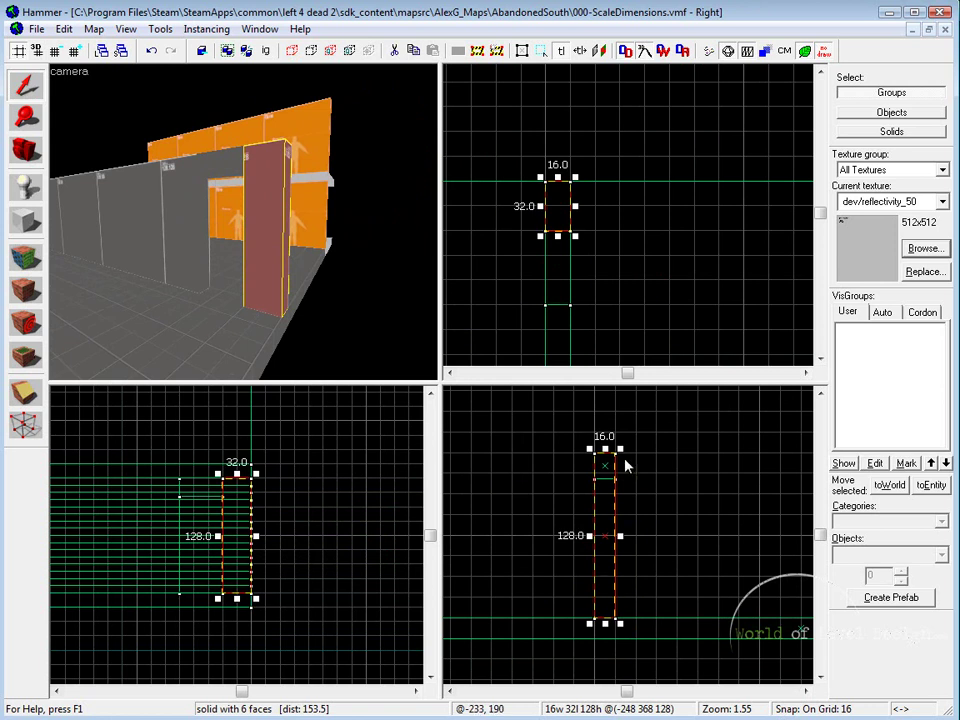
scroll(621, 510, "up", 2)
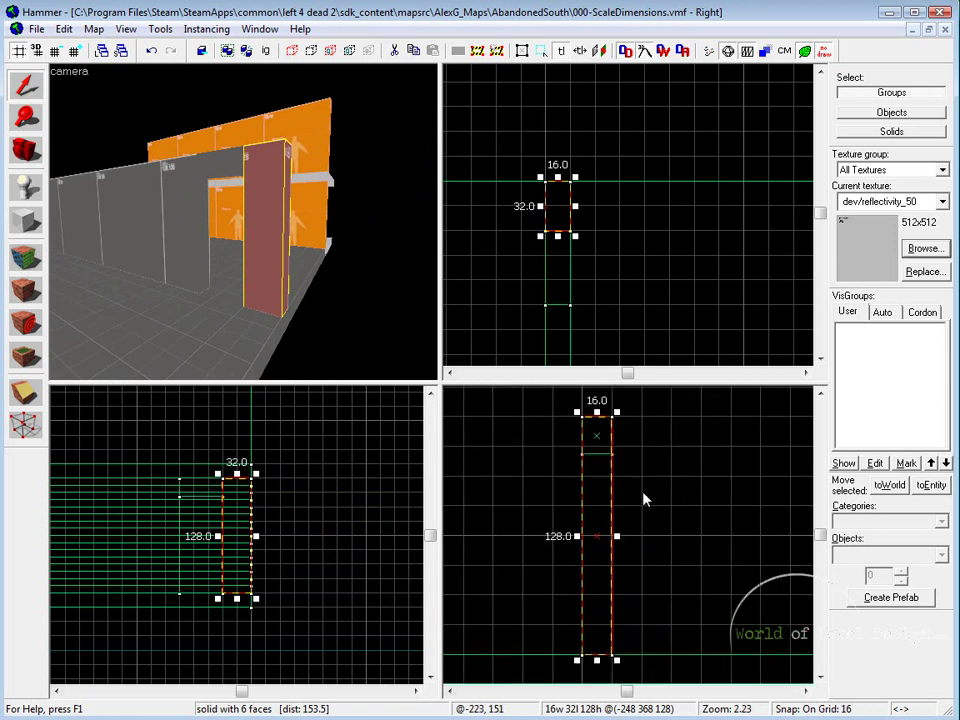
key("z")
key("z")
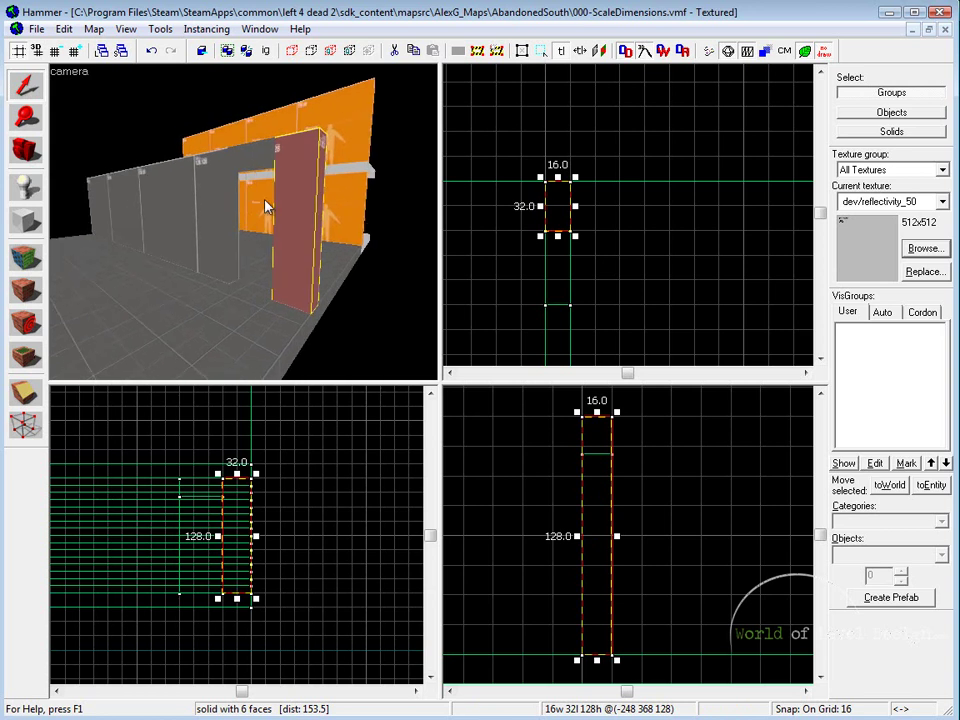
Maximize the 3D view and place an info_player_start entity on the floor in front of the doorway
key("shift+z")
key("z")
scroll(437, 383, "down", 3)
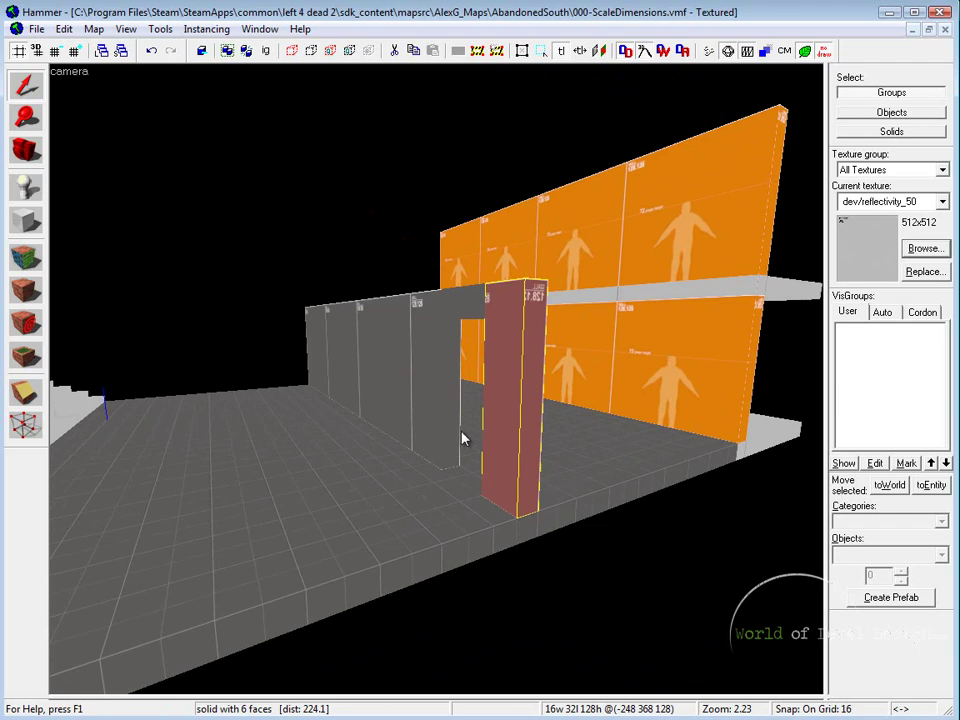
key("z")
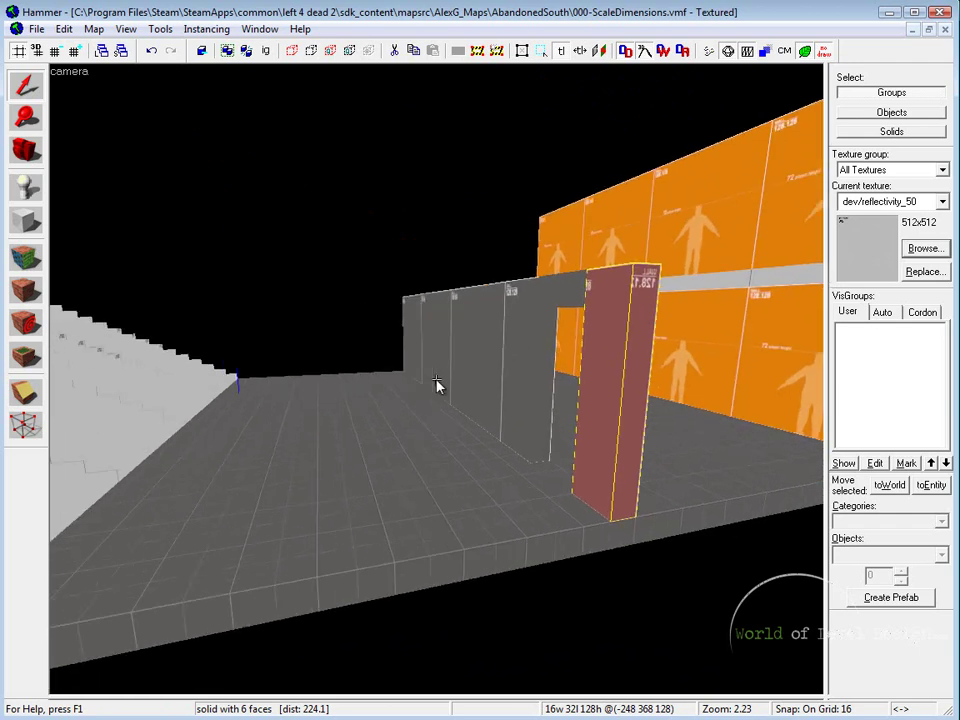
key("Right")
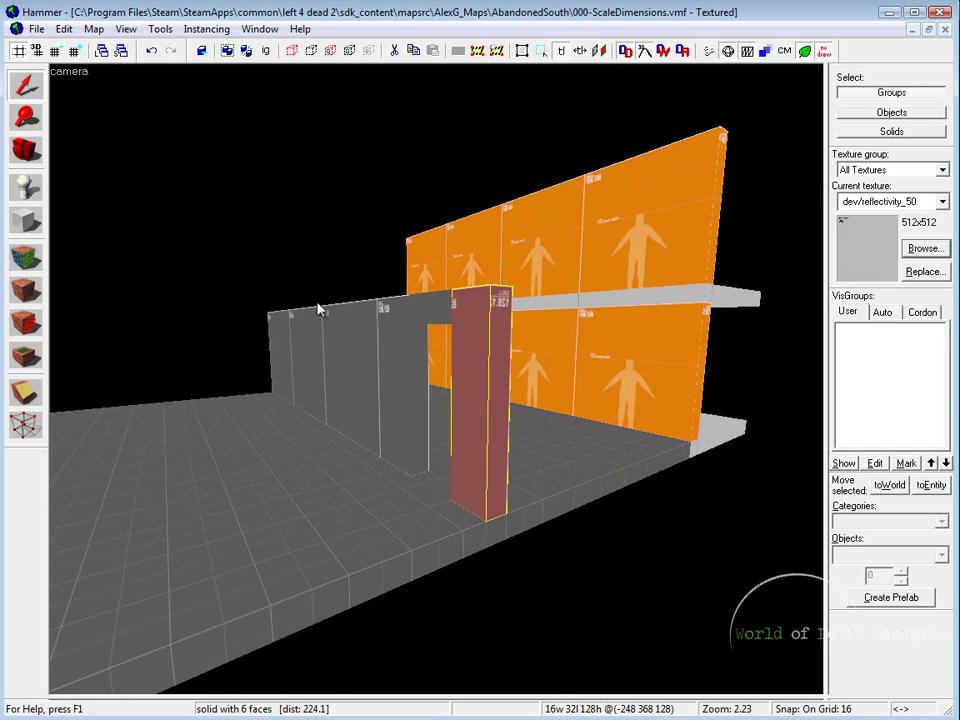
left_click(27, 190)
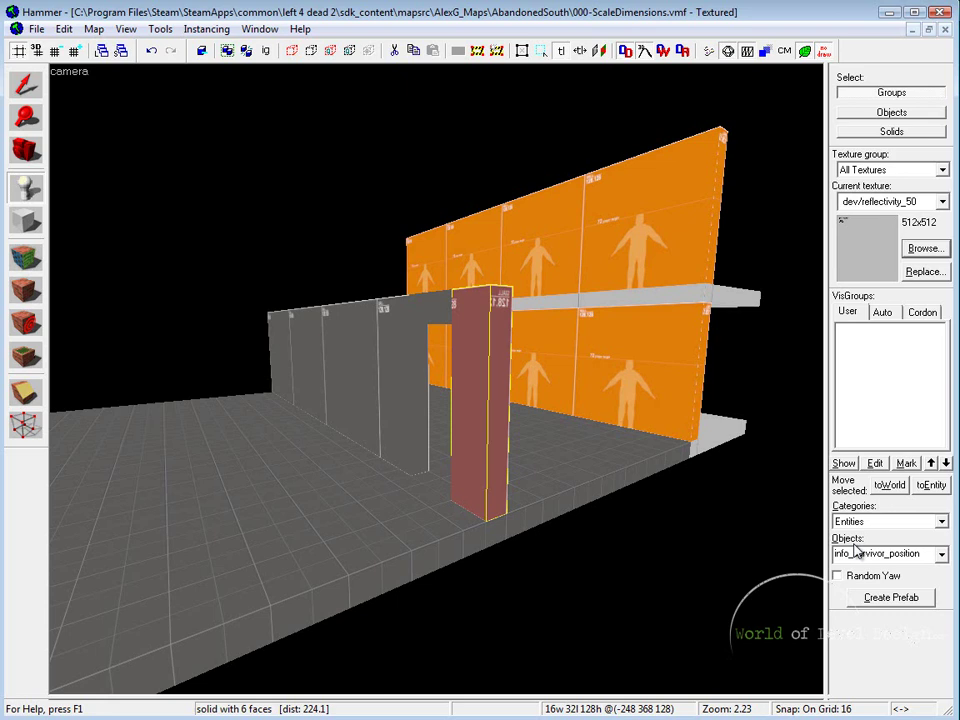
left_click(941, 553)
left_click(878, 566)
left_click(407, 510)
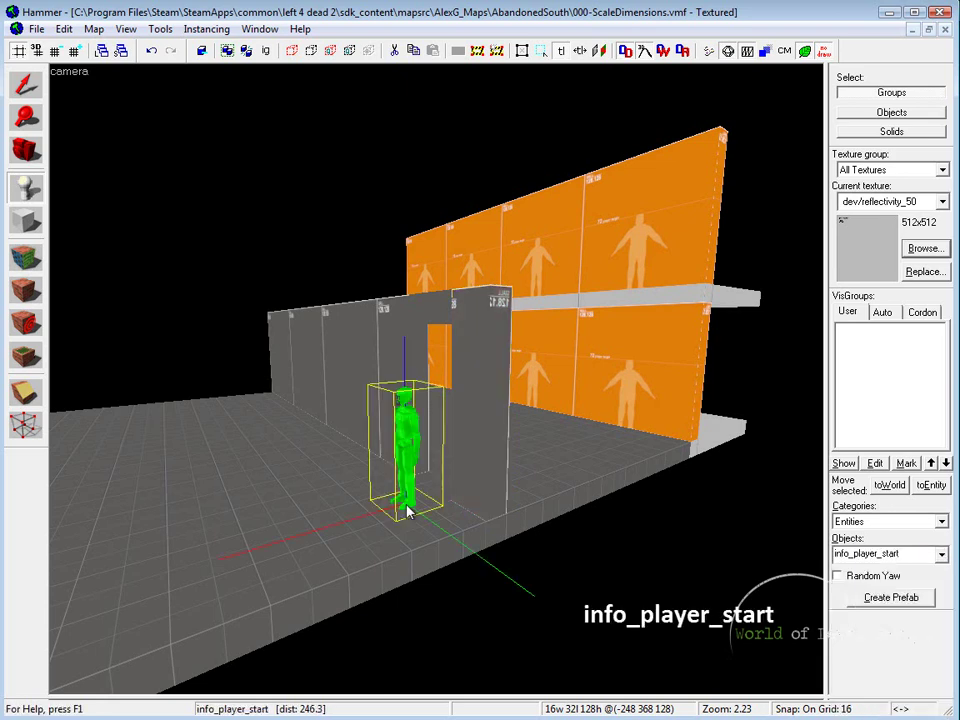
Examine the placed player entity's size against the doorway and the surrounding walls
key("z")
key("w")
key("a")
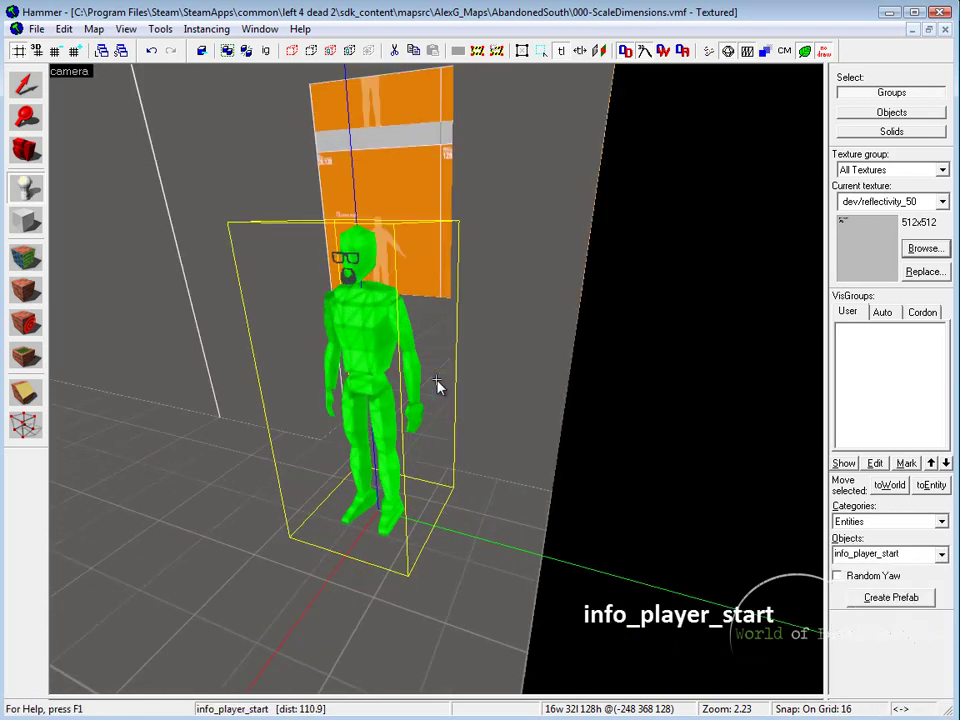
key("d")
key("s")
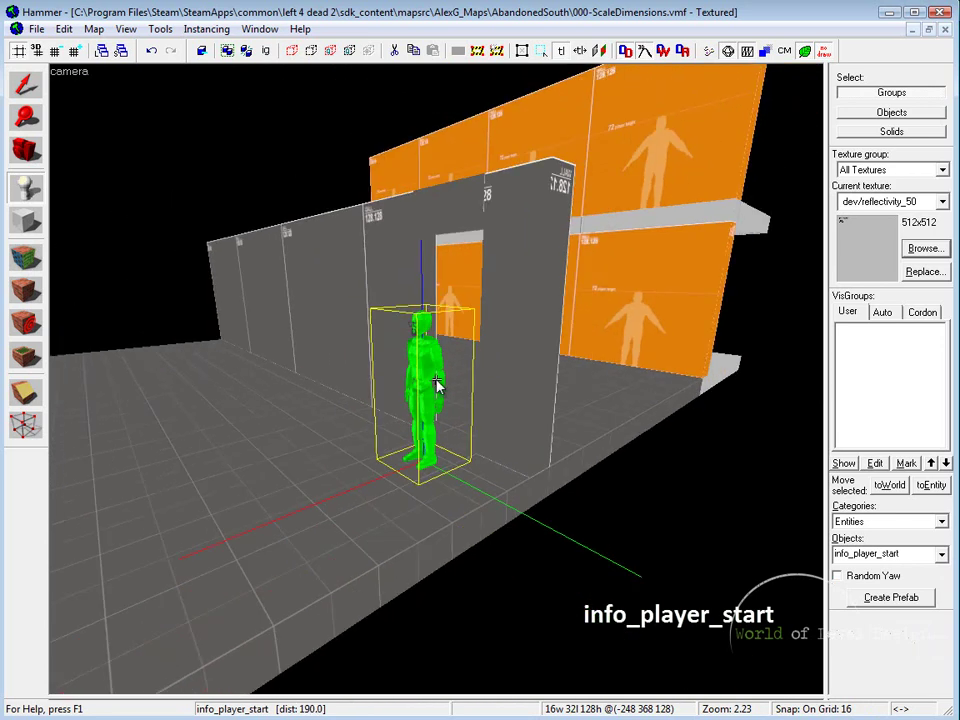
key("shift+s")
key("w")
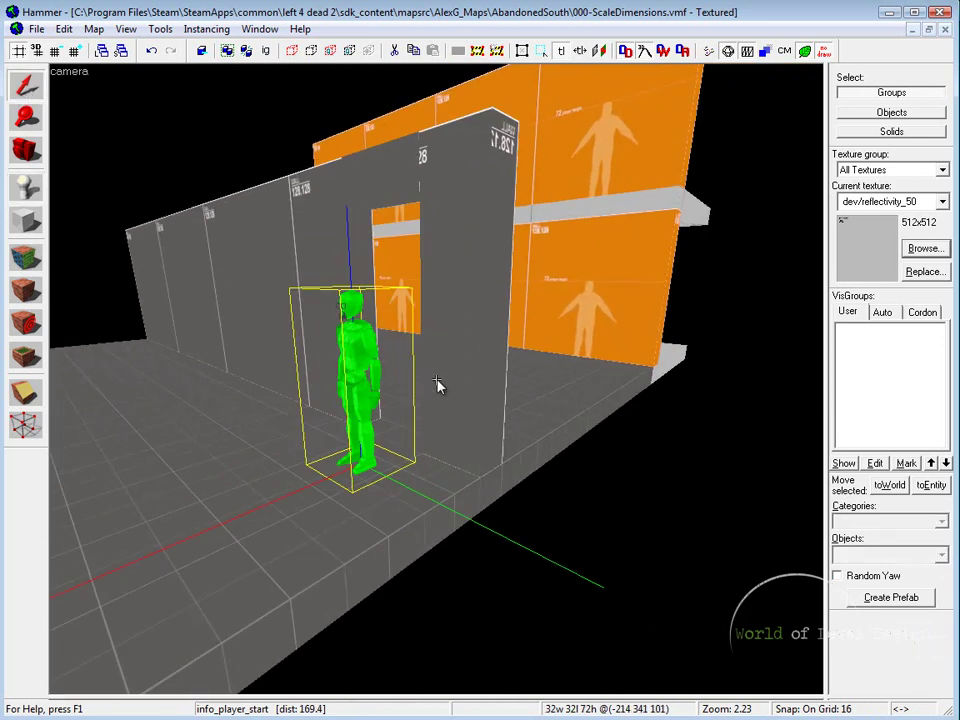
Place an info_survivor_position entity on the floor in front of the wall, beside the info_player_start
left_click(26, 187)
left_click(922, 556)
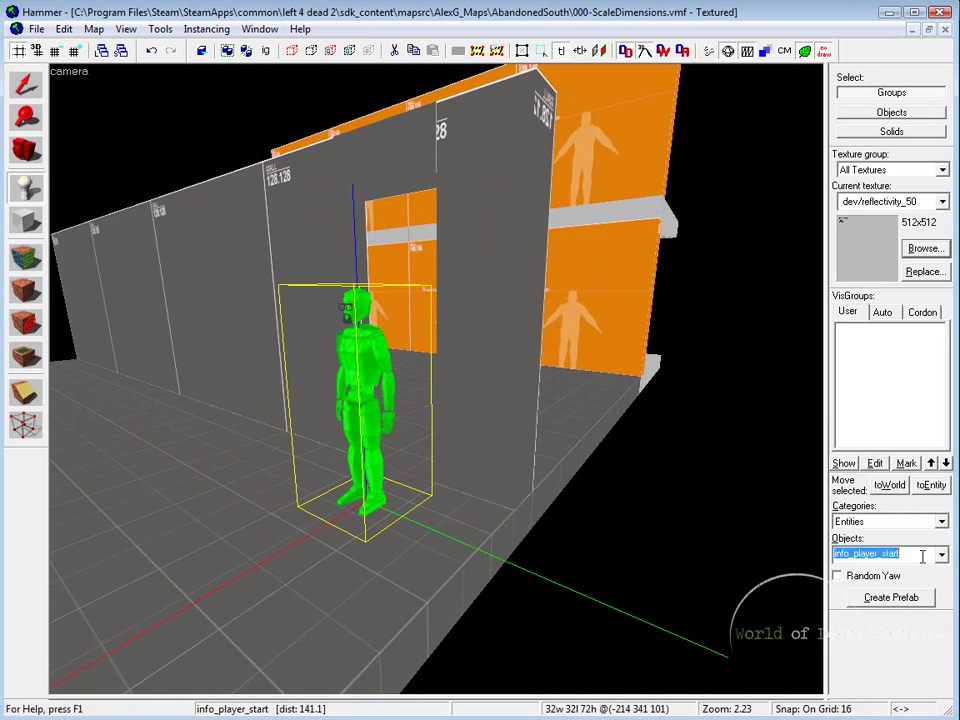
type("info_su")
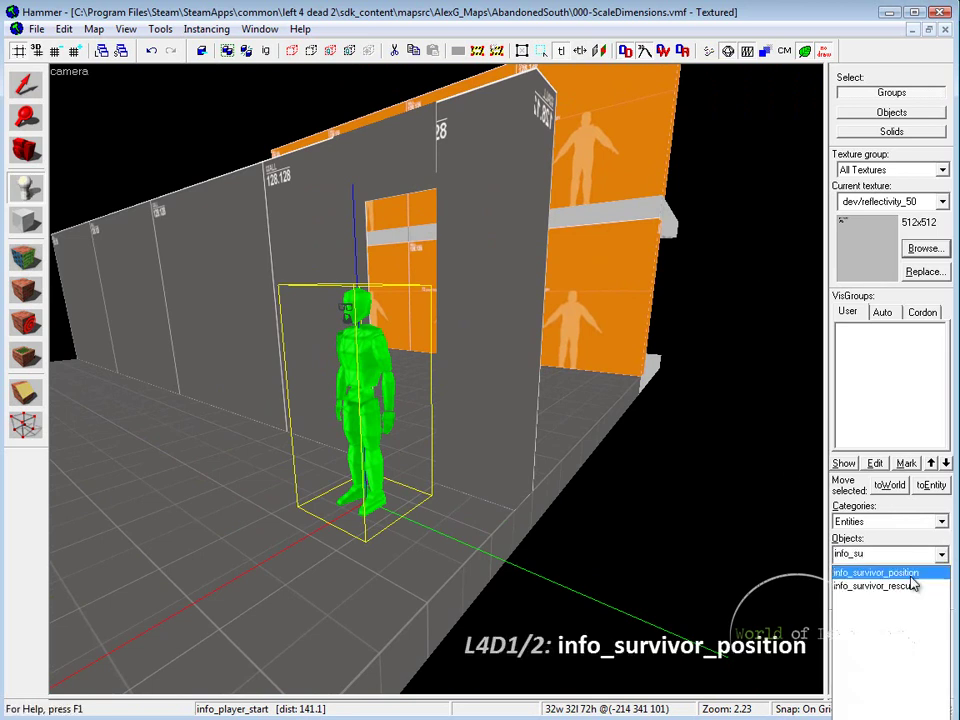
left_click(872, 572)
left_click(249, 478)
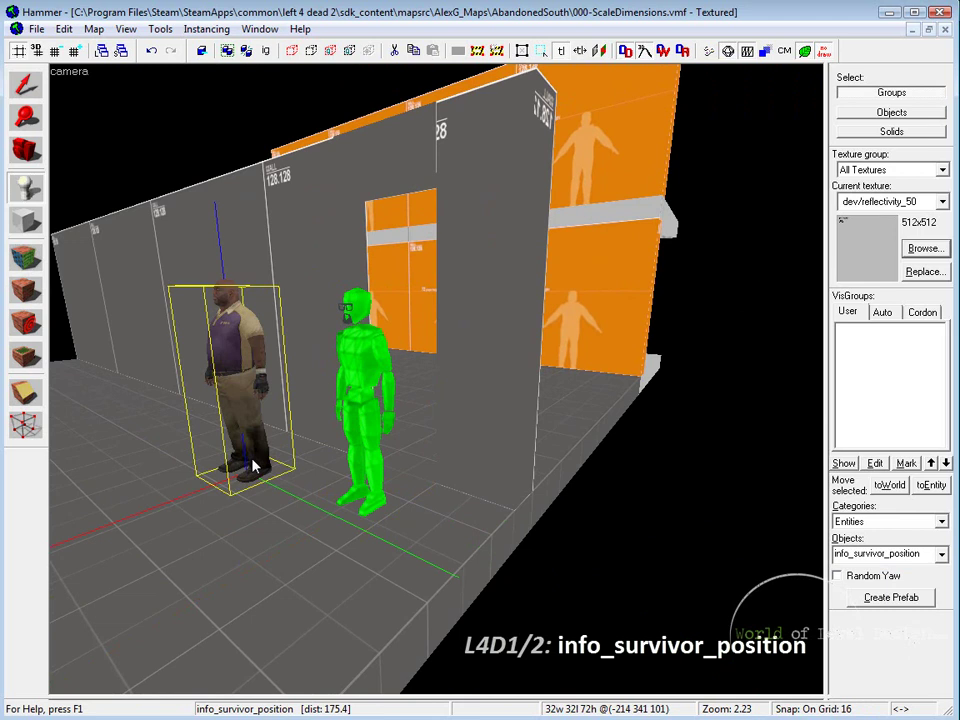
Examine the survivor entity's size against the info_player_start, the doorway and the wall from the front
key("z")
key("a")
key("s")
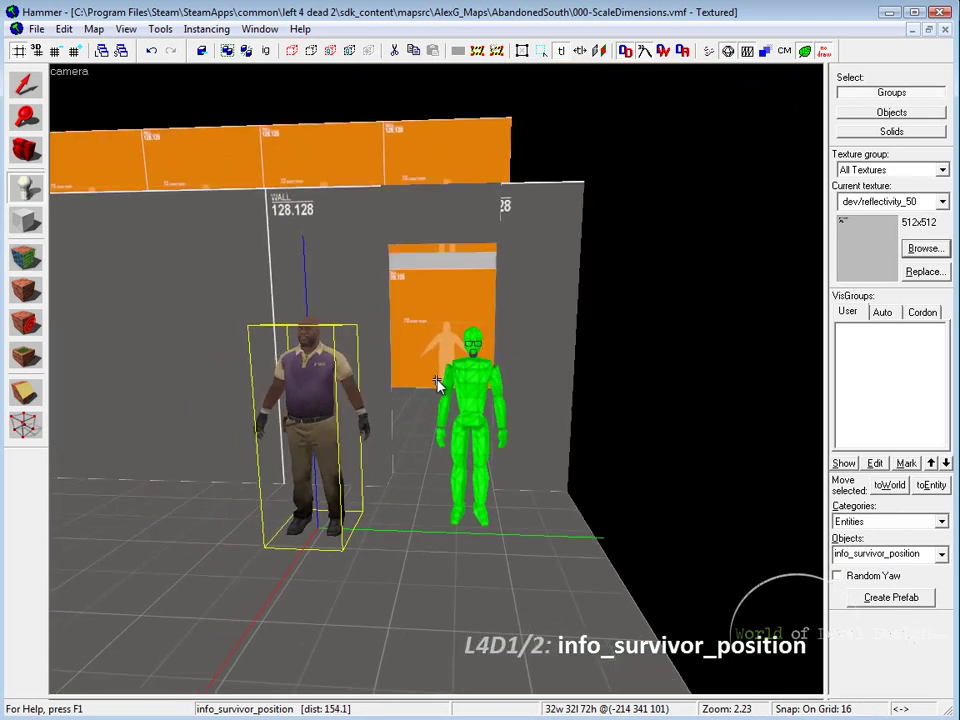
key("w")
key("w")
key("z")
left_click(26, 85)
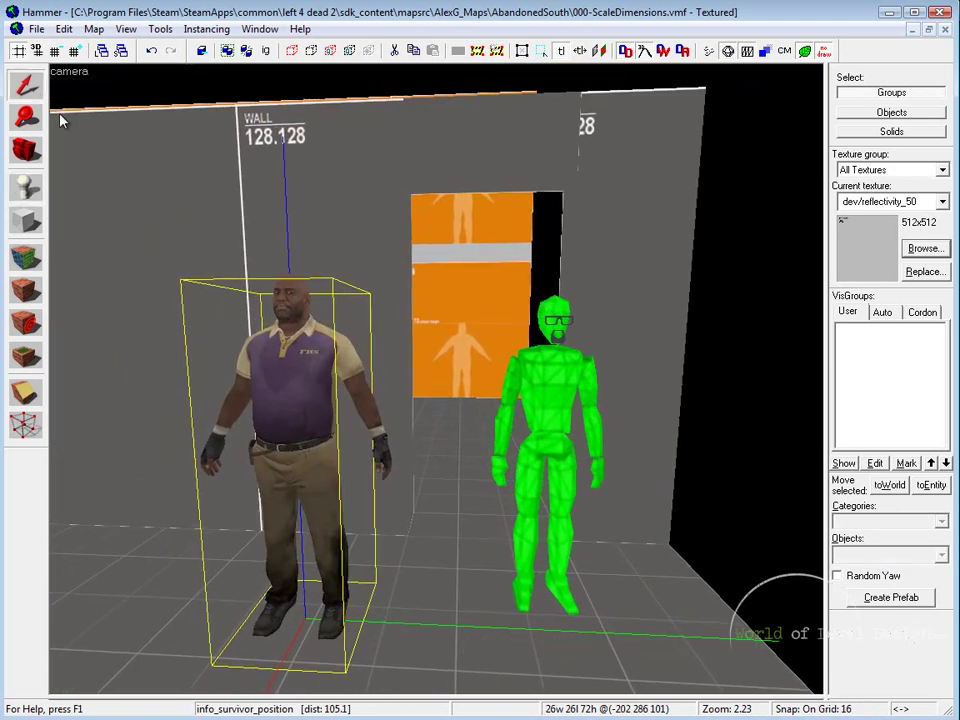
key("z")
key("w")
key("s")
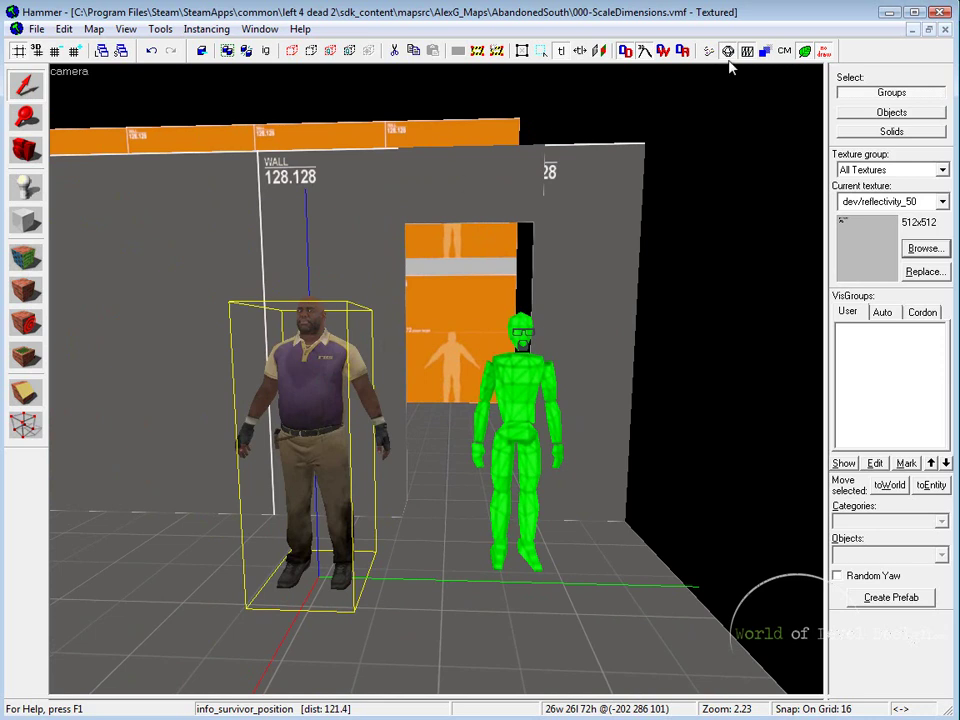
Move the info_survivor_position entity closer to the wall in the maximized side view and clear the selection
key("shift+z")
scroll(700, 505, "up", 2)
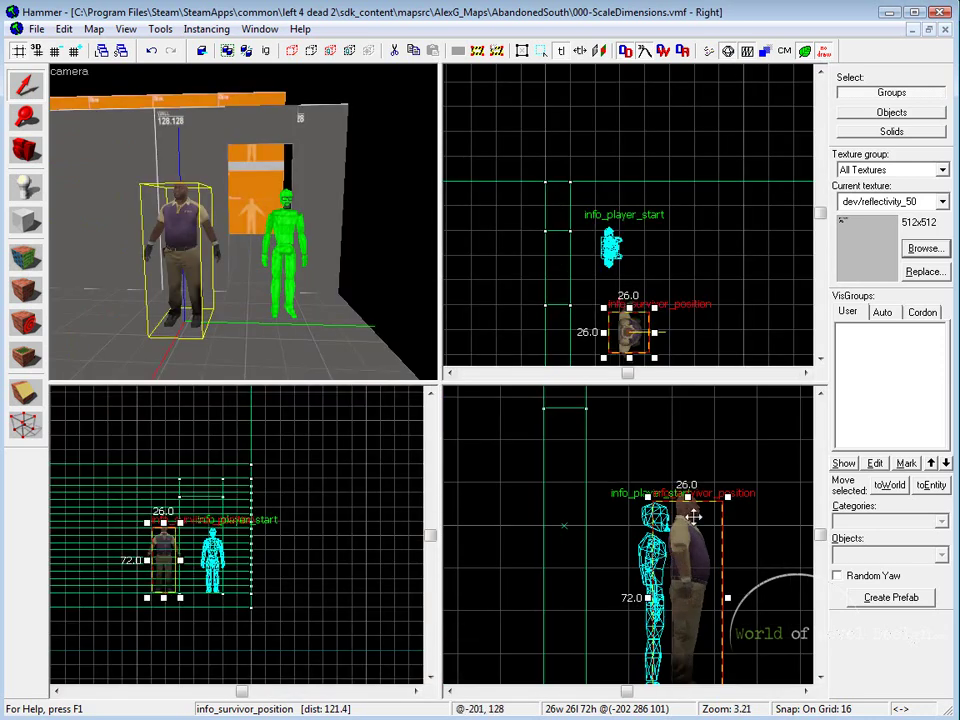
mouse_move(710, 490)
middle_mouse_down()
mouse_move(729, 460)
mouse_move(722, 491)
mouse_move(695, 495)
middle_mouse_up()
key("shift+z")
scroll(460, 370, "up", 3)
left_click_drag(484, 377, 445, 372)
left_click(539, 431)
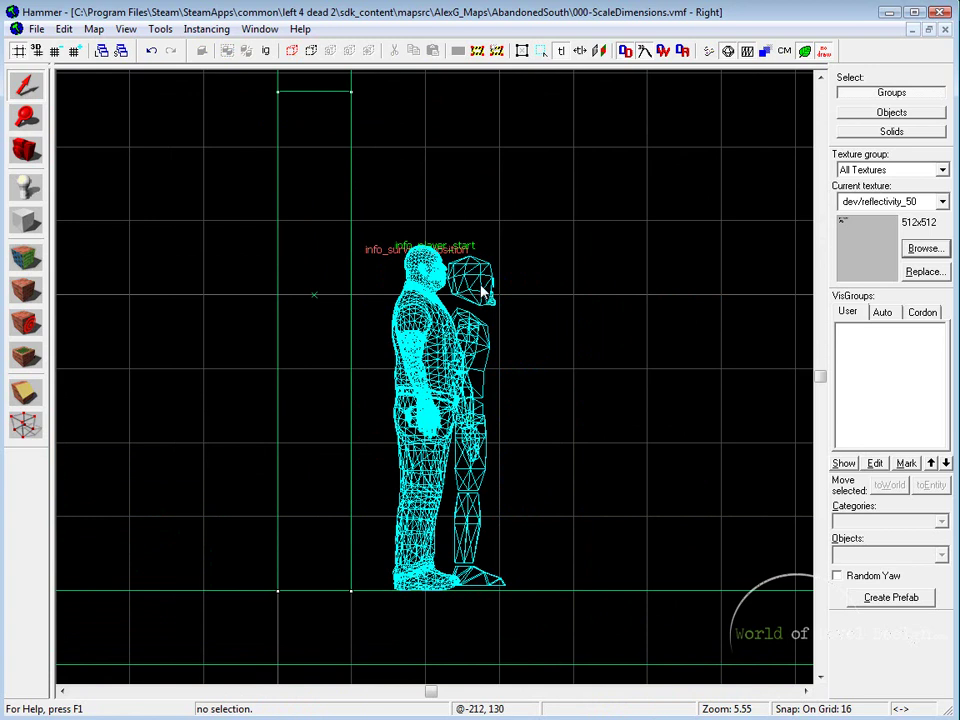
Maximize the 3D view and select the survivor and player start entities in turn to compare them
key("shift+z")
key("shift+z")
left_click(437, 388)
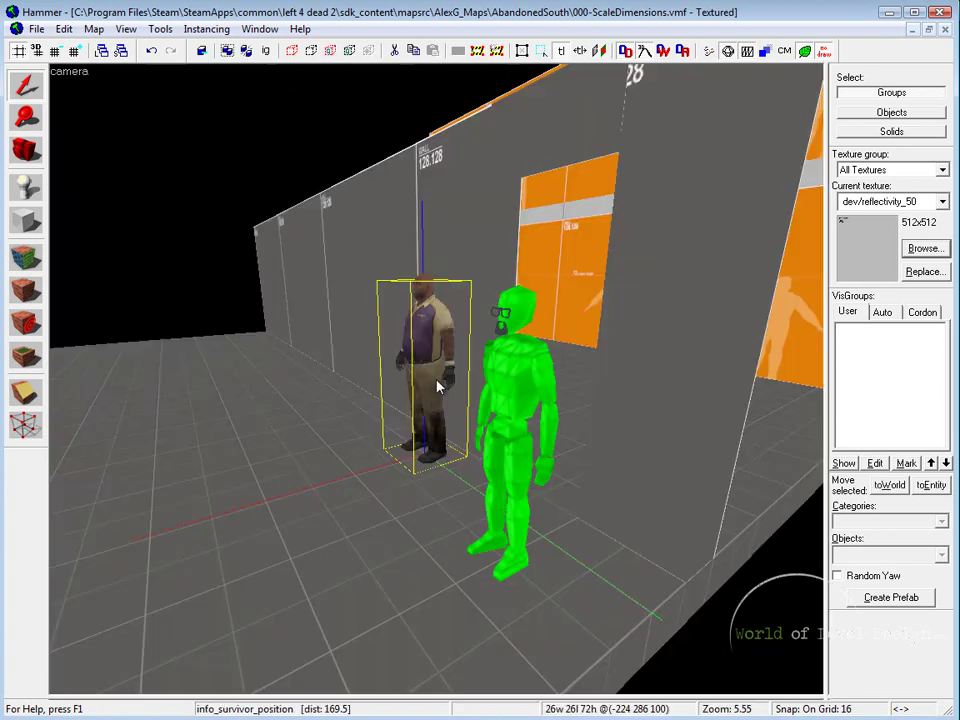
key("z")
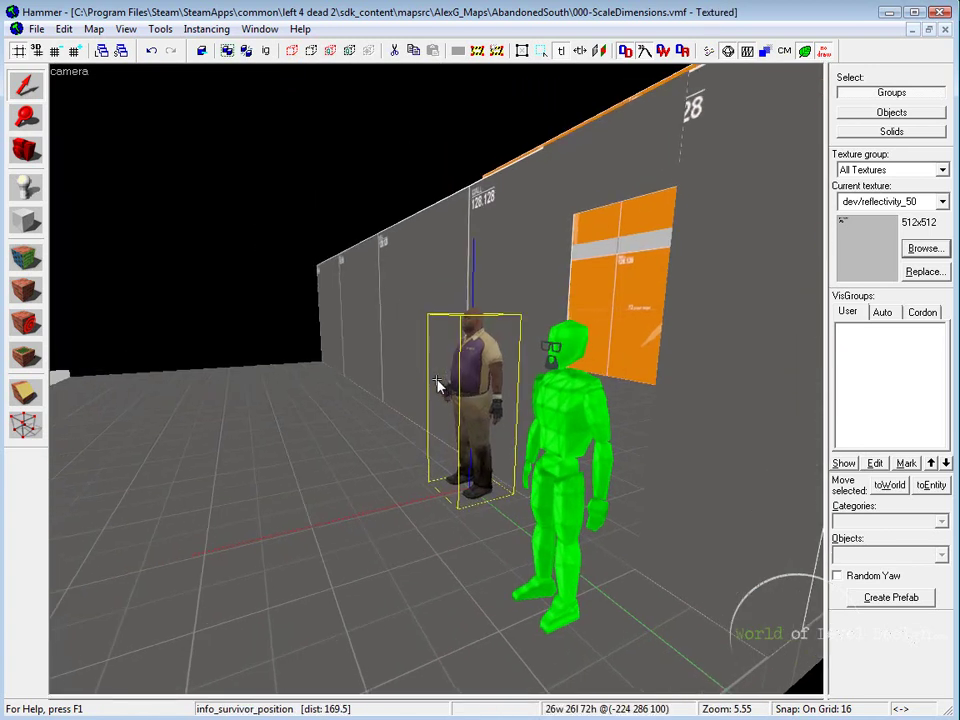
key("s")
key("z")
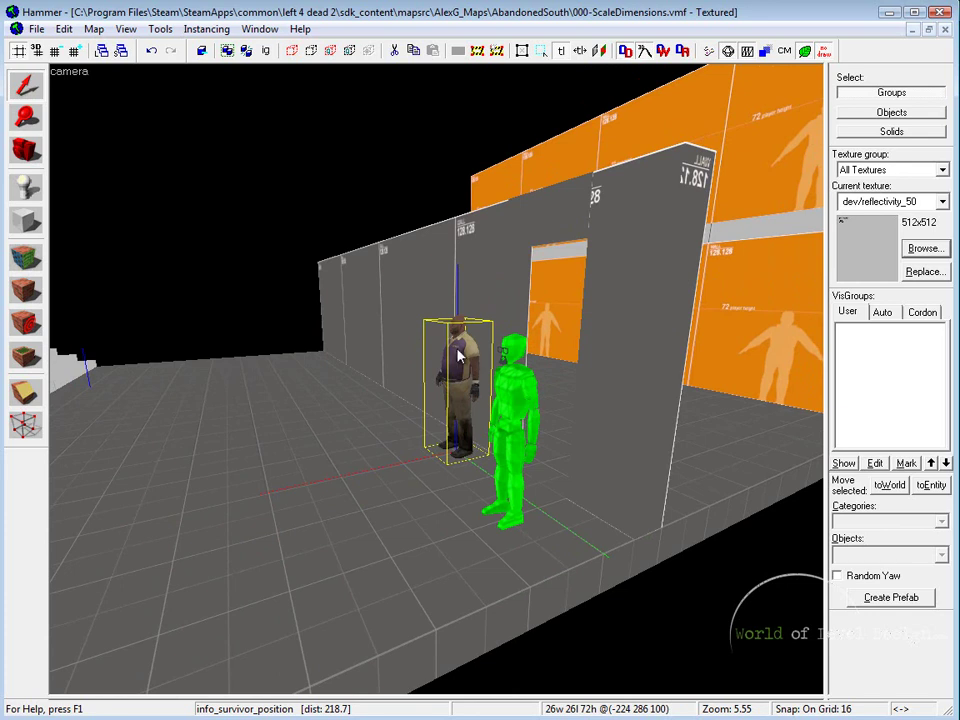
left_click(504, 390)
left_click(457, 368)
left_click(519, 395)
left_click(465, 359)
Examine both player entities against the doorway and walls from the front, close up and from the side
key("z")
key("a")
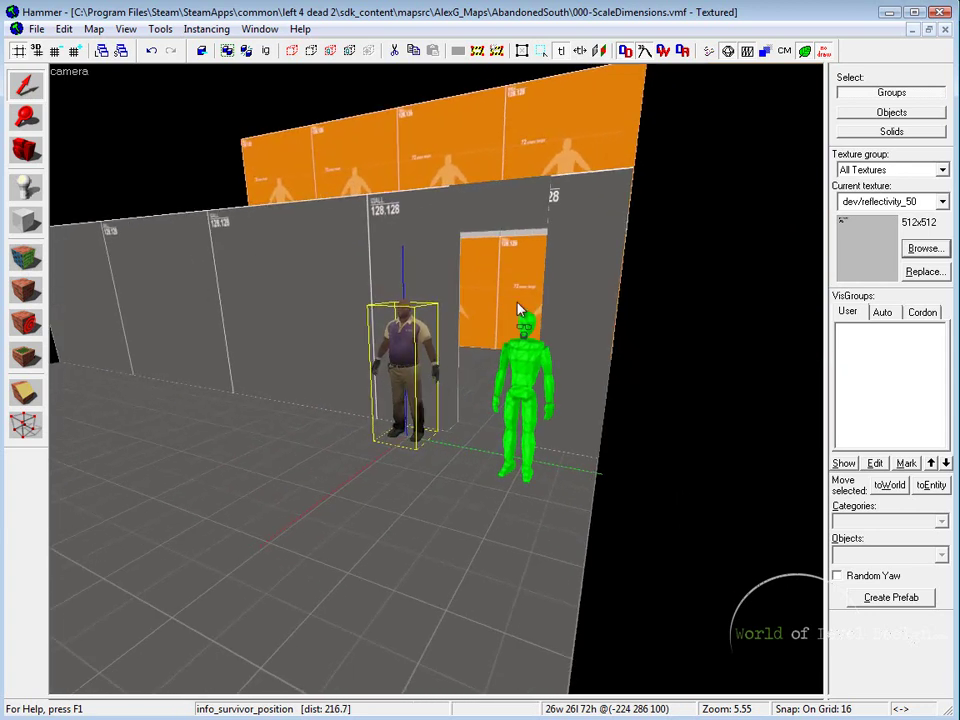
key("z")
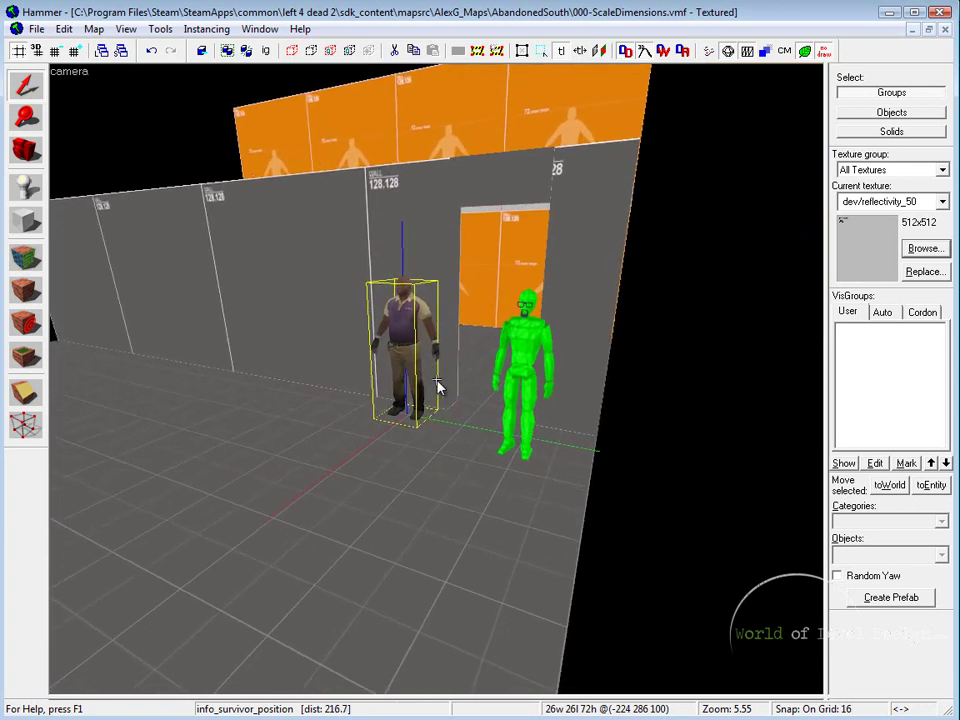
key("w")
key("d")
key("a")
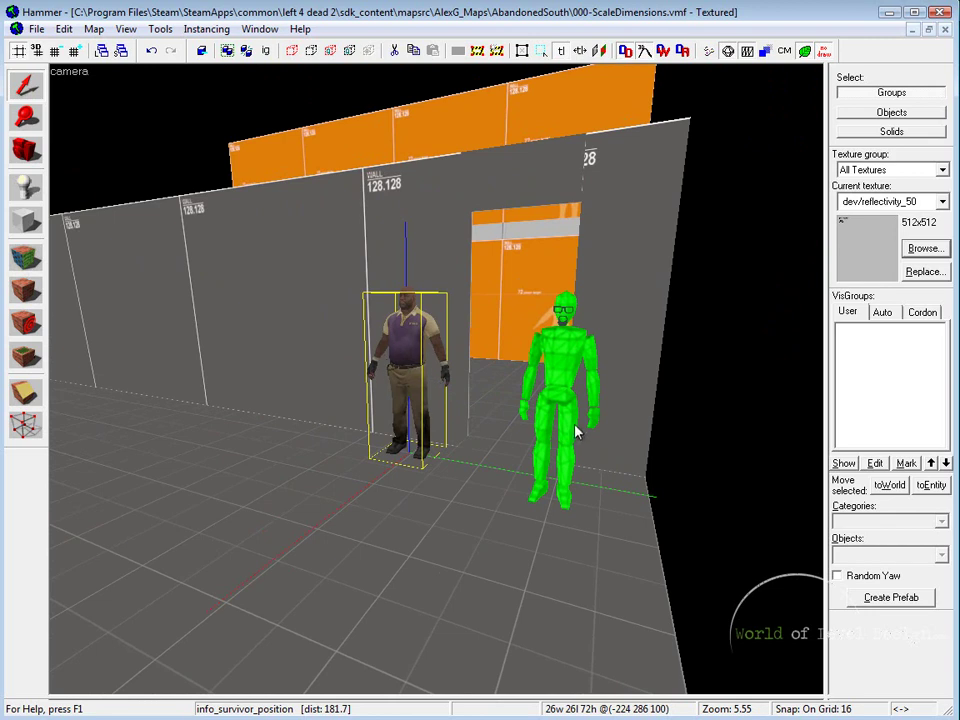
key("z")
key("s")
key("d")
key("w")
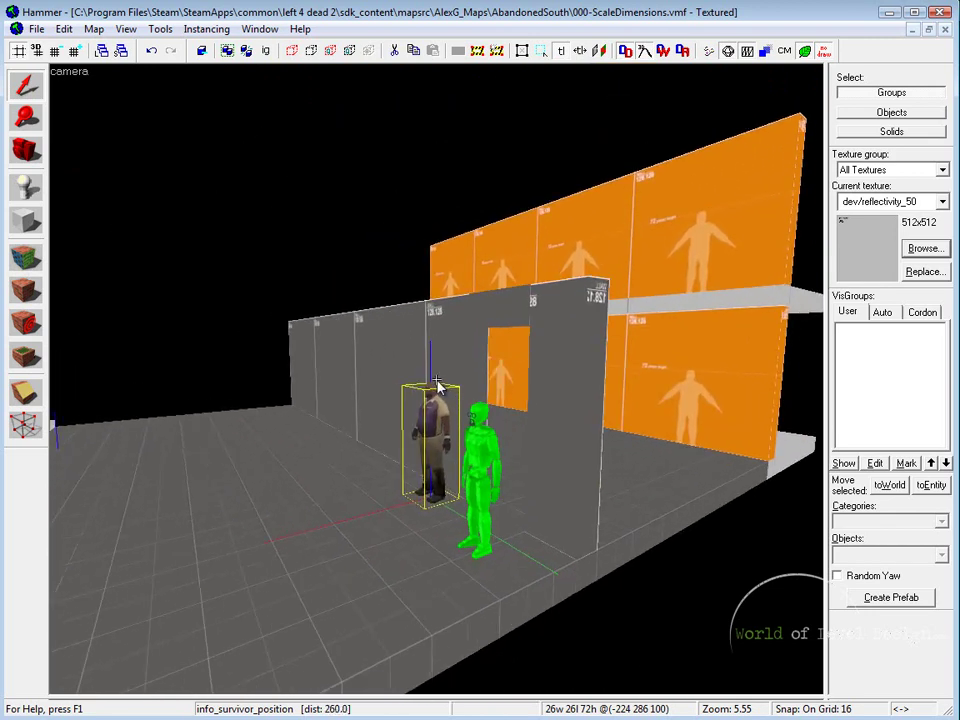
Check the corridor height reference, then select the long wall and inspect its dimensions in the 2D views
left_click(453, 340)
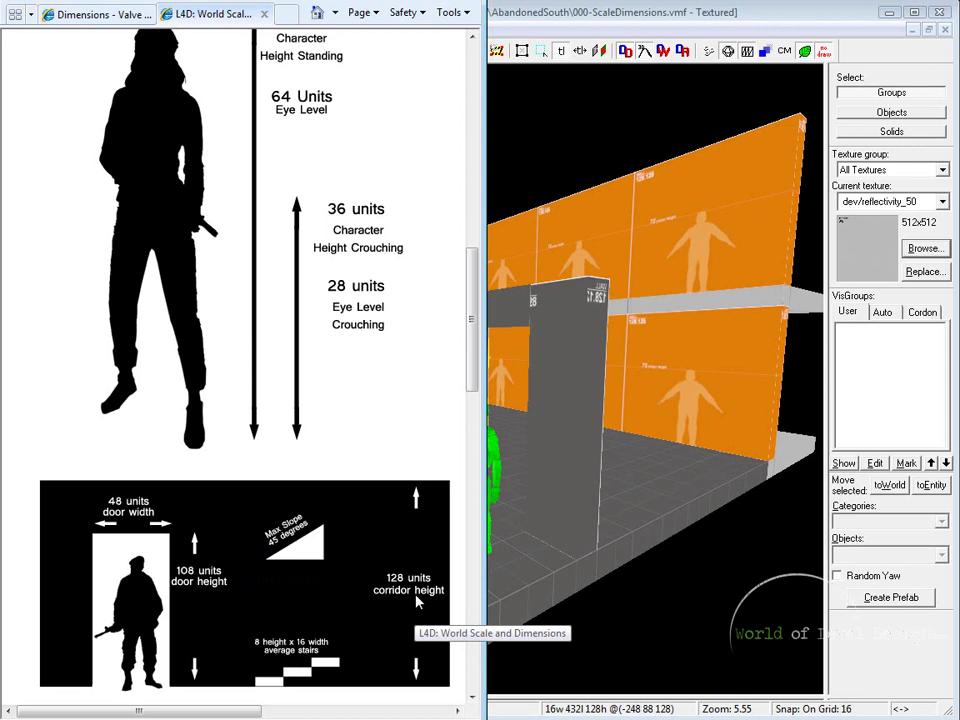
left_click(565, 435)
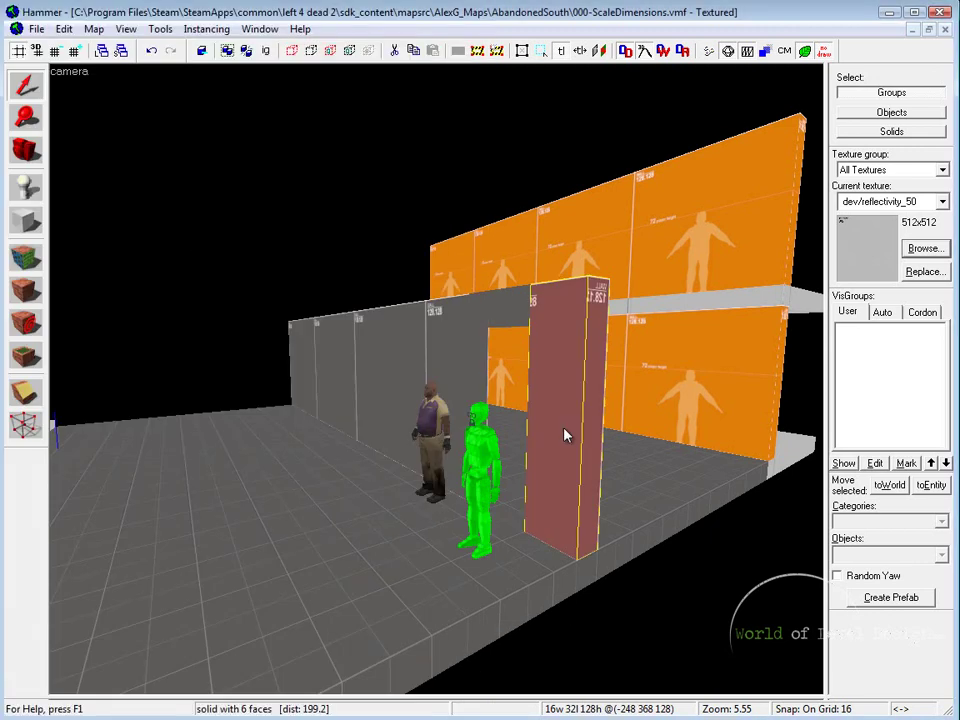
left_click(420, 348)
key("shift+z")
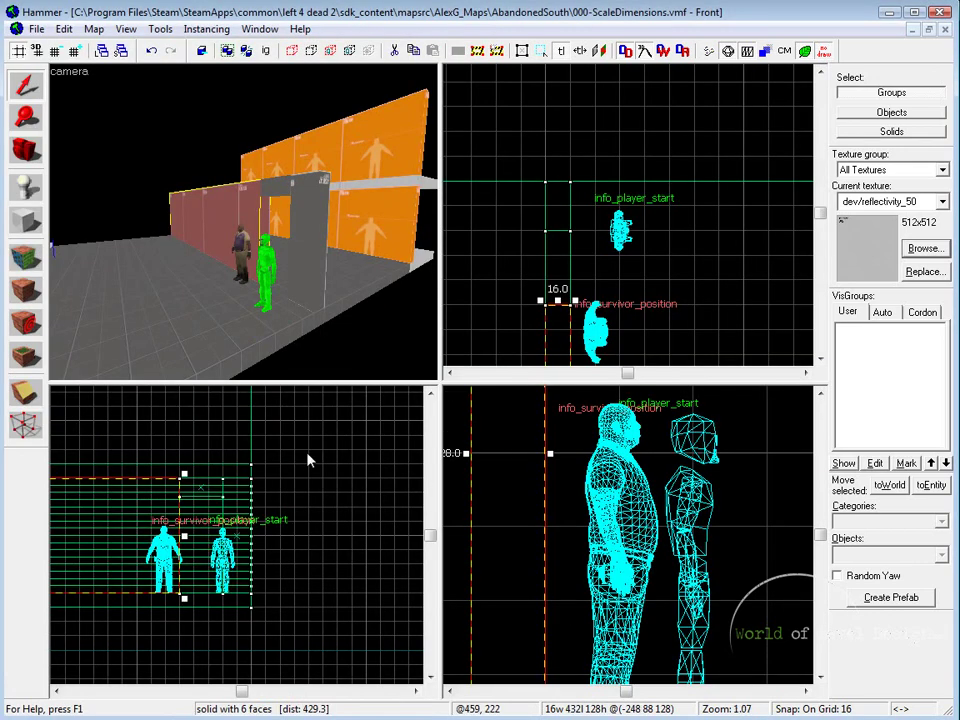
middle_click_drag(580, 486, 648, 489)
scroll(650, 495, "down", 5)
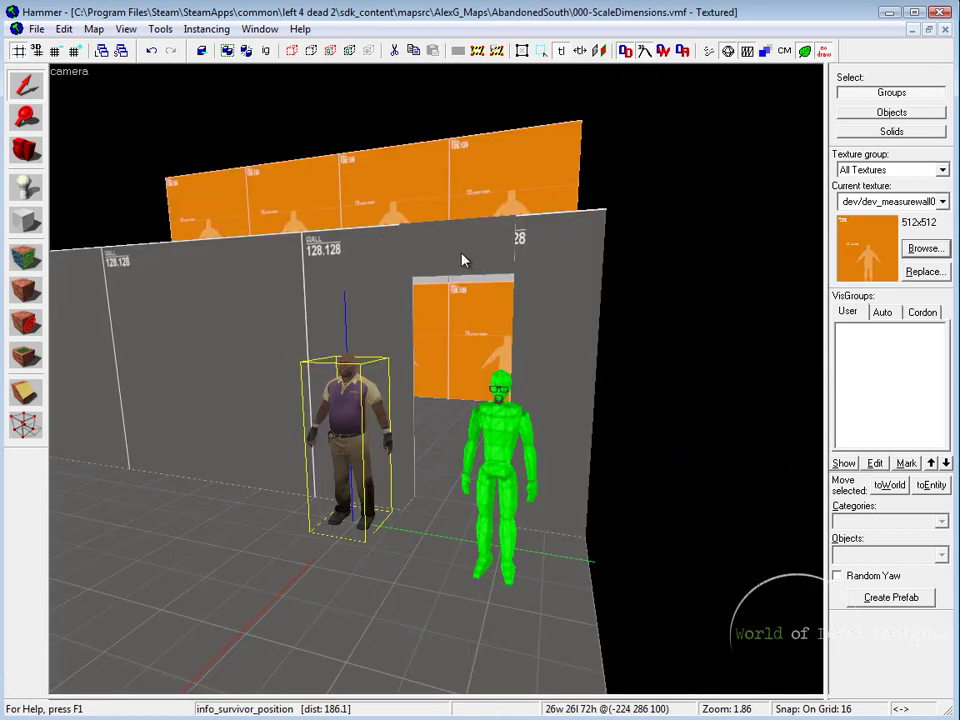
Select the wall piece above the doorway in the 3D view and inspect its dimensions in all four viewports
key("z")
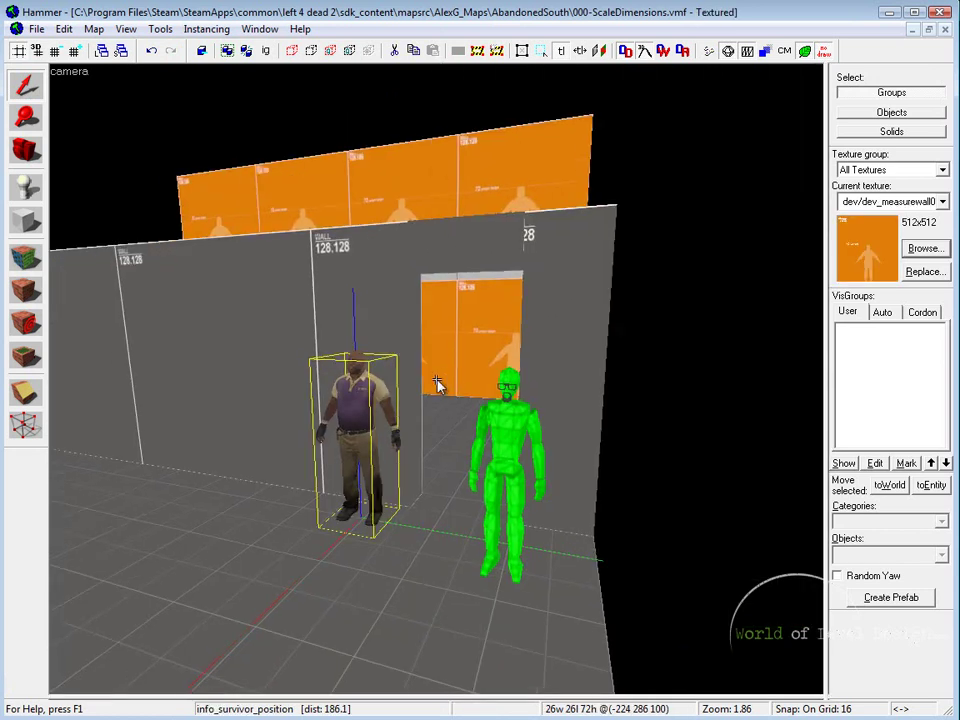
key("w")
key("a")
key("z")
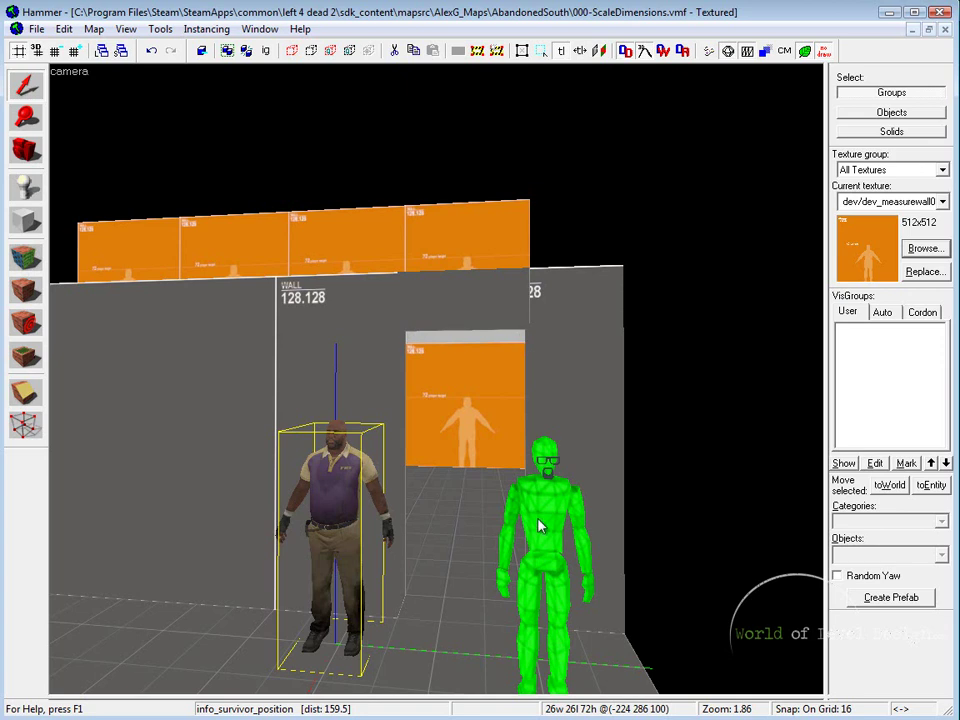
key("z")
key("d")
key("z")
left_click(422, 309)
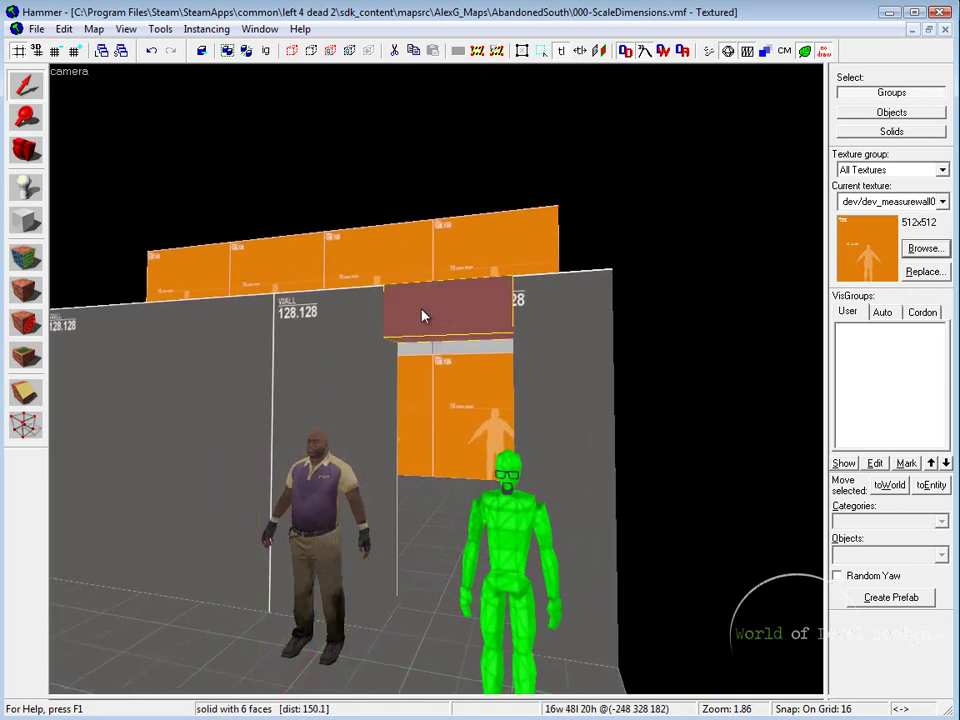
key("z")
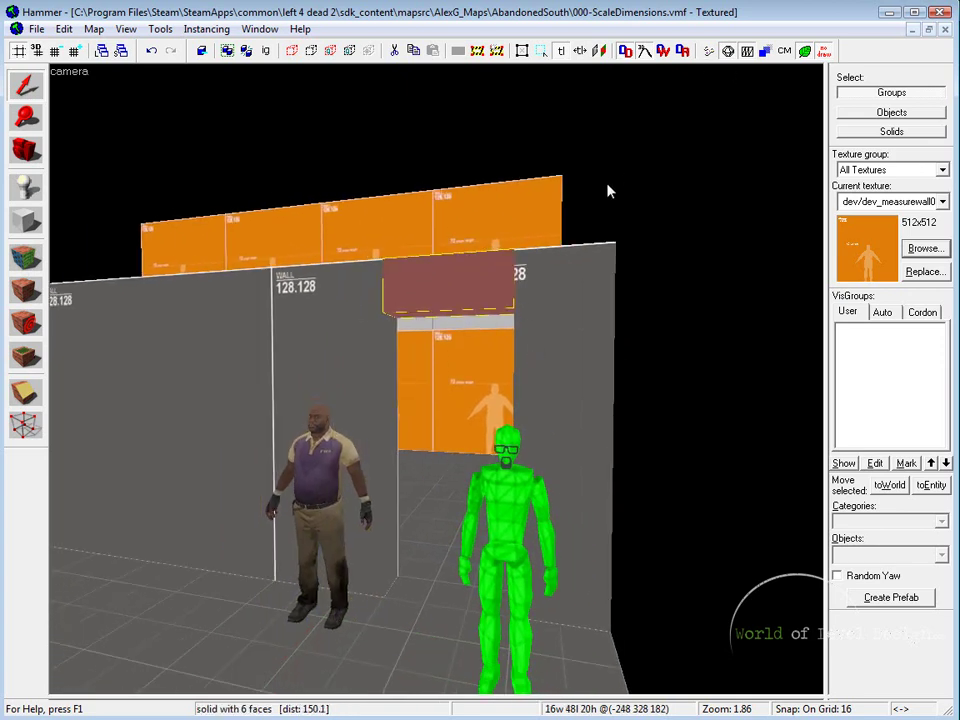
key("shift+z")
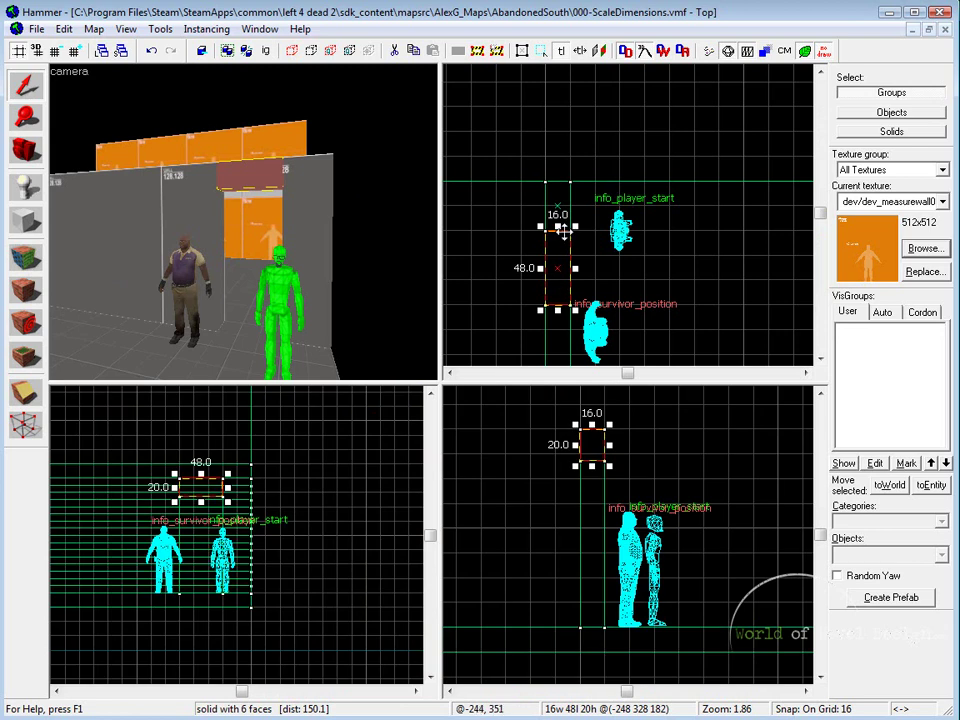
Select the narrow wall piece beside the doorway and examine it with both entities in the maximized 3D view
left_click(606, 490)
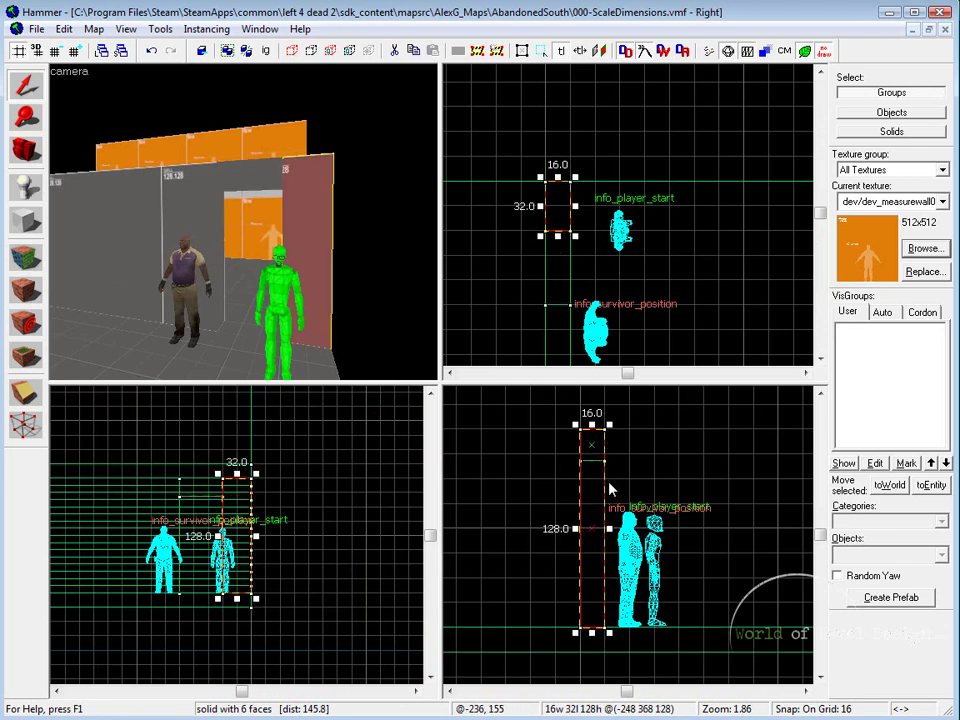
key("shift+z")
key("z")
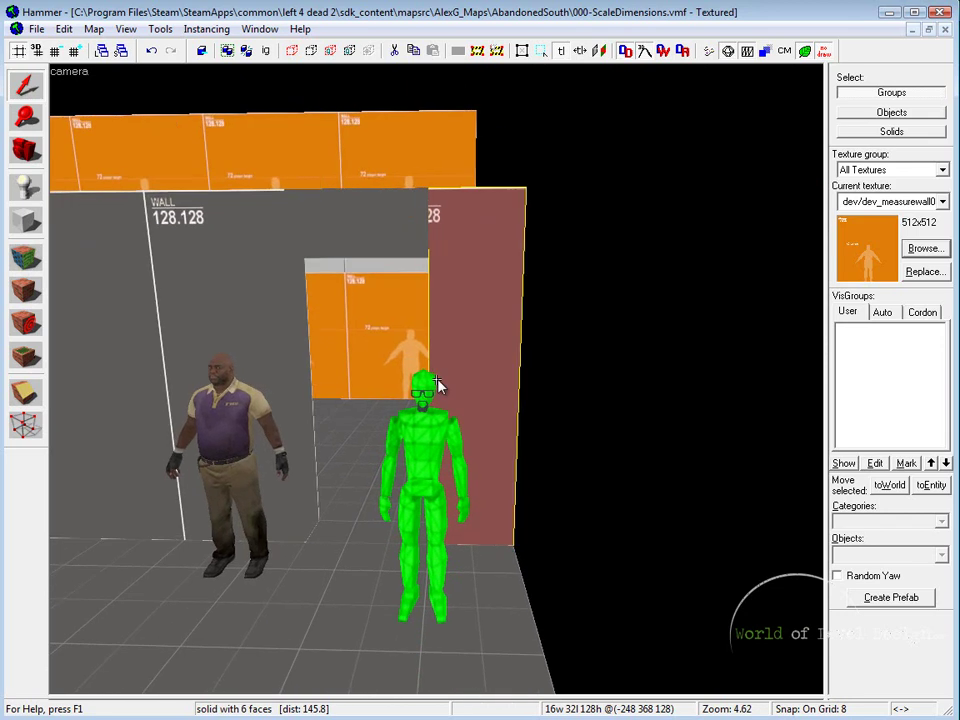
key("s")
key("z")
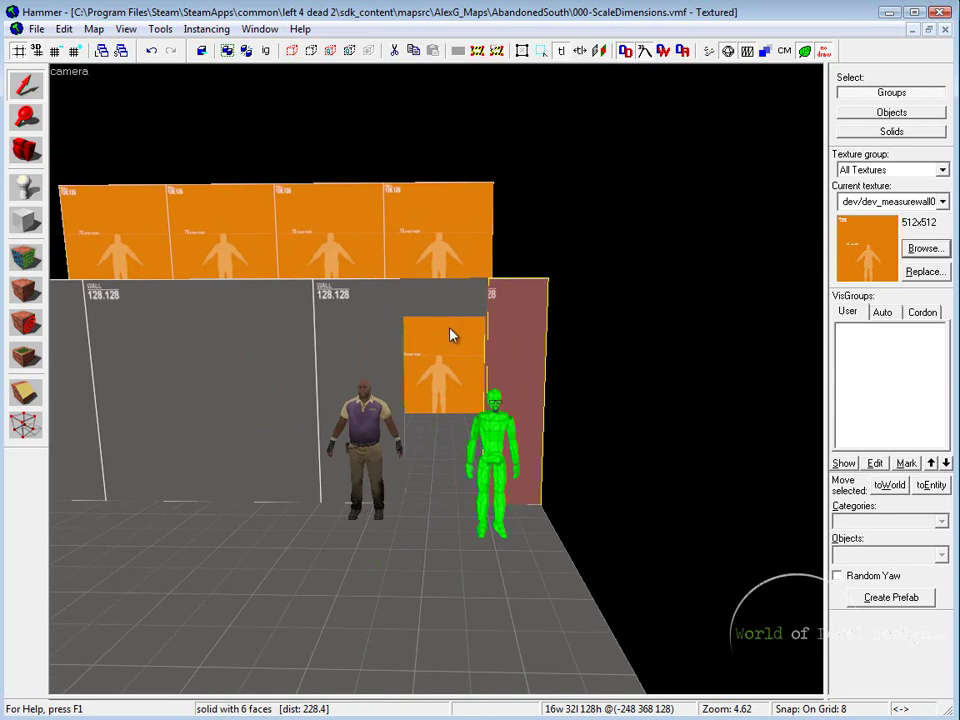
scroll(387, 376, "up", 2)
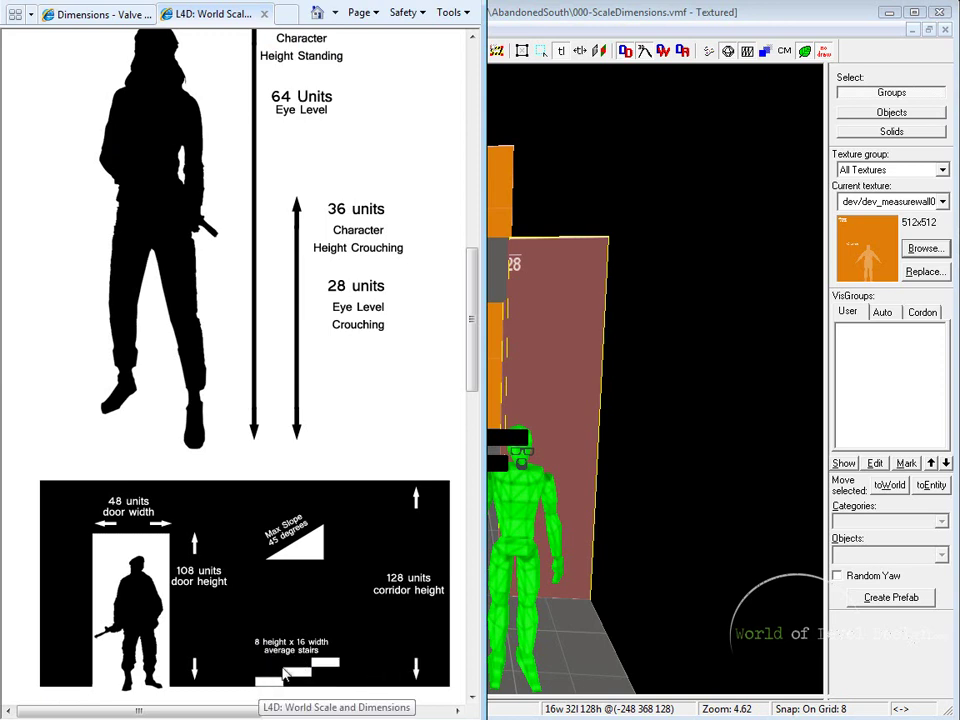
Switch back to Hammer and select a lower step and the topmost step of the staircase to inspect them
key("alt+Tab")
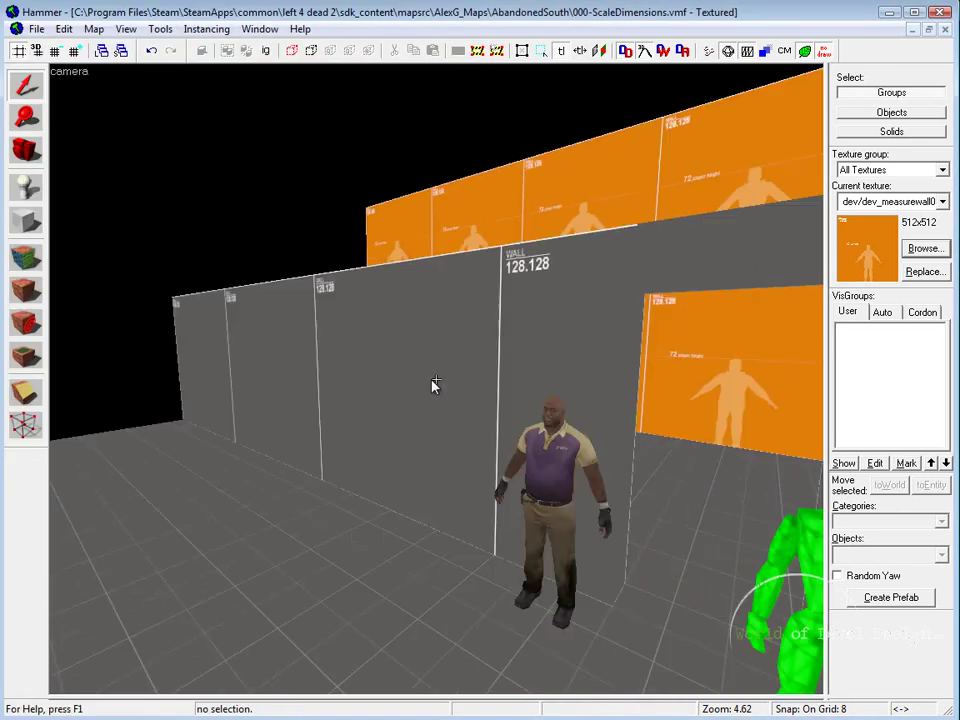
key("w")
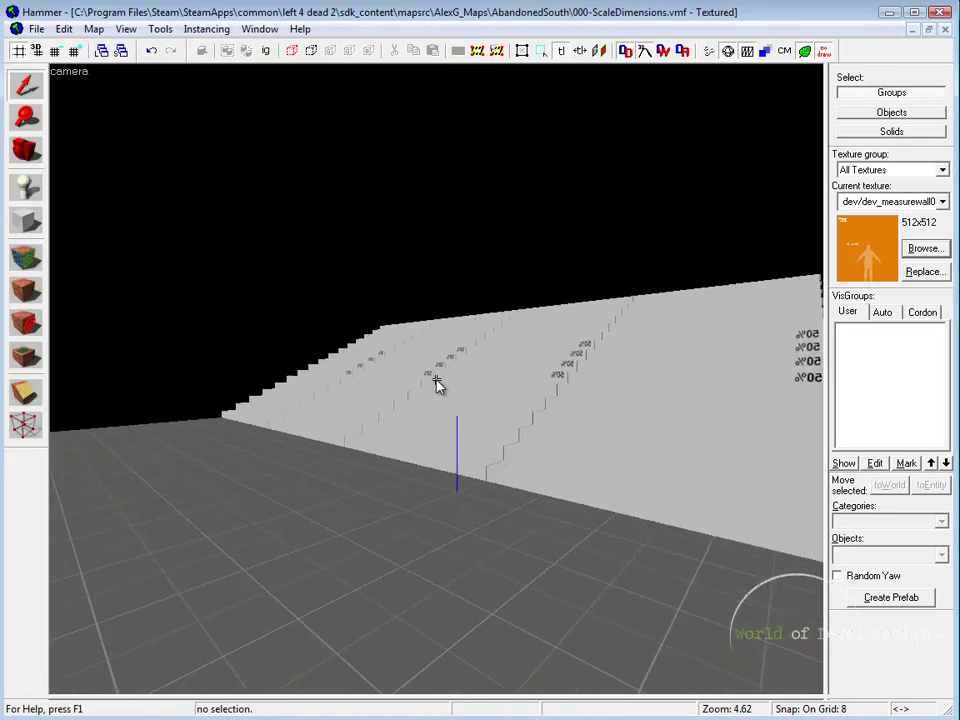
key("d")
key("z")
left_click(474, 486)
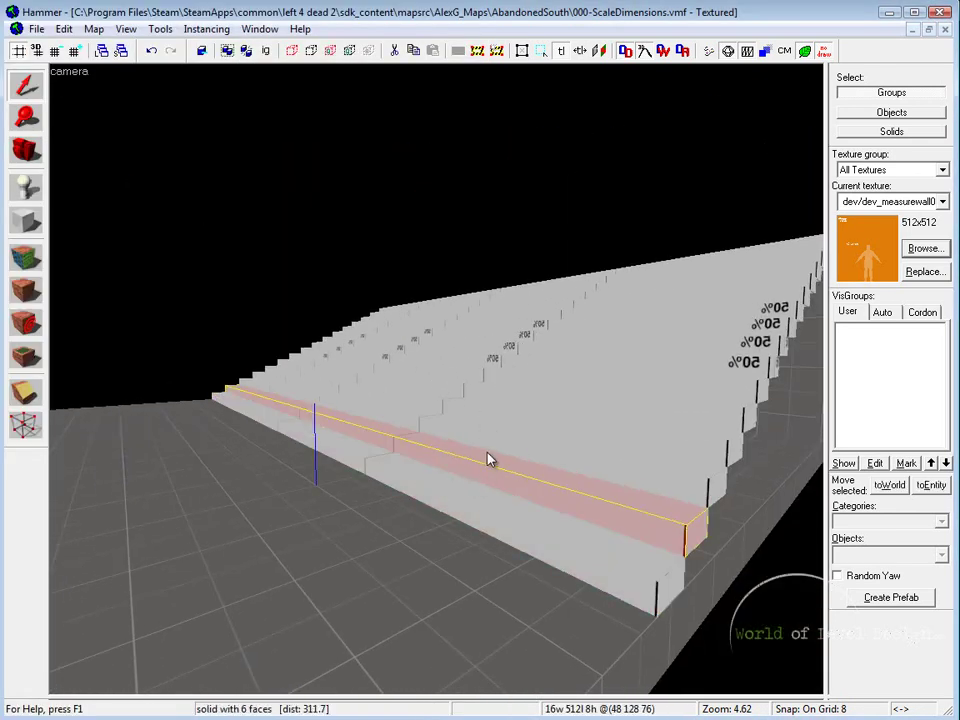
left_click(647, 270)
key("Right")
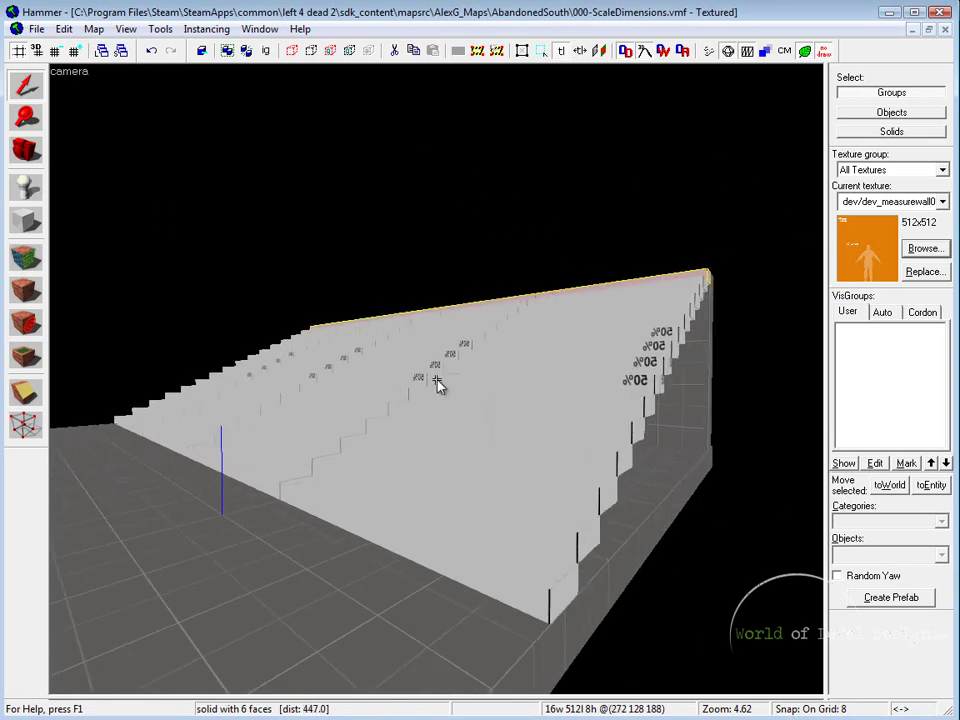
Inspect the wall behind the top of the stairs, then show a selected stair step in all four viewports
key("d")
key("z")
left_click(481, 413)
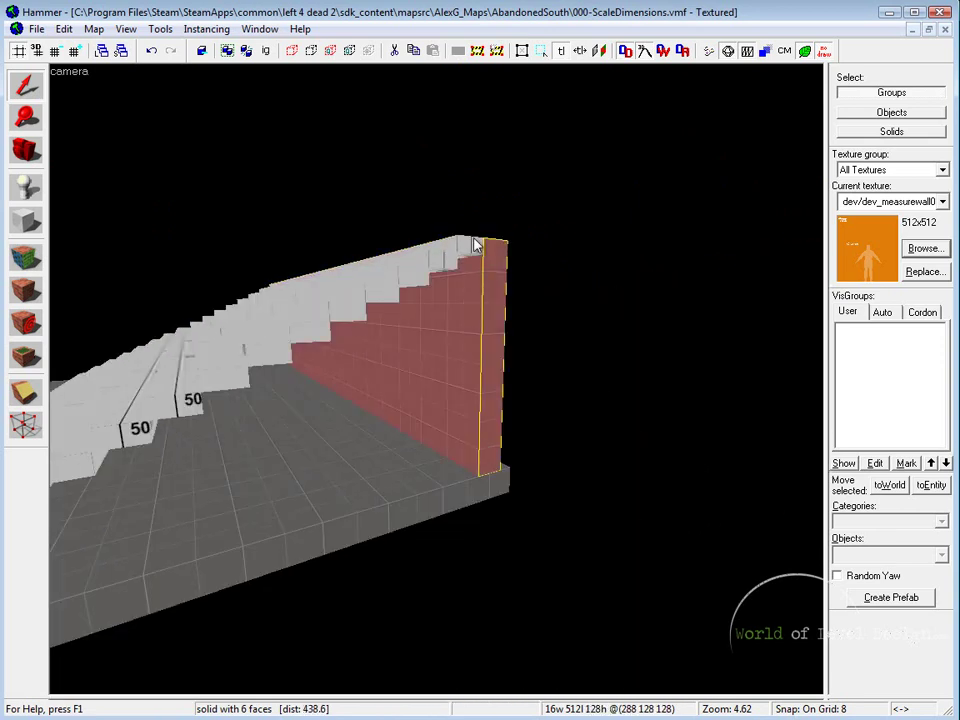
key("z")
key("z")
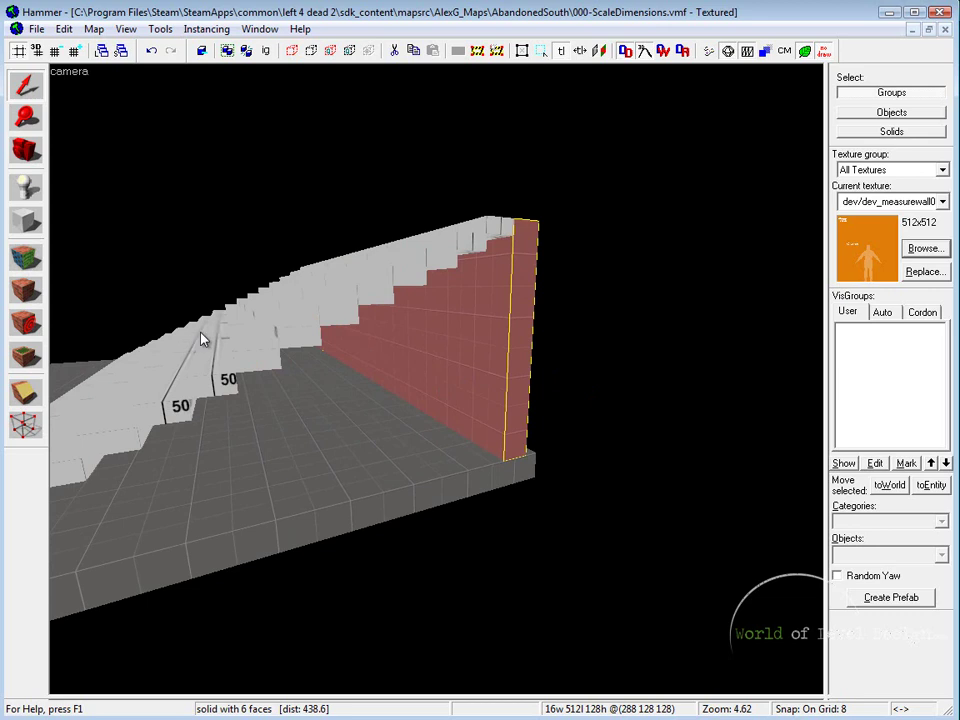
key("shift+z")
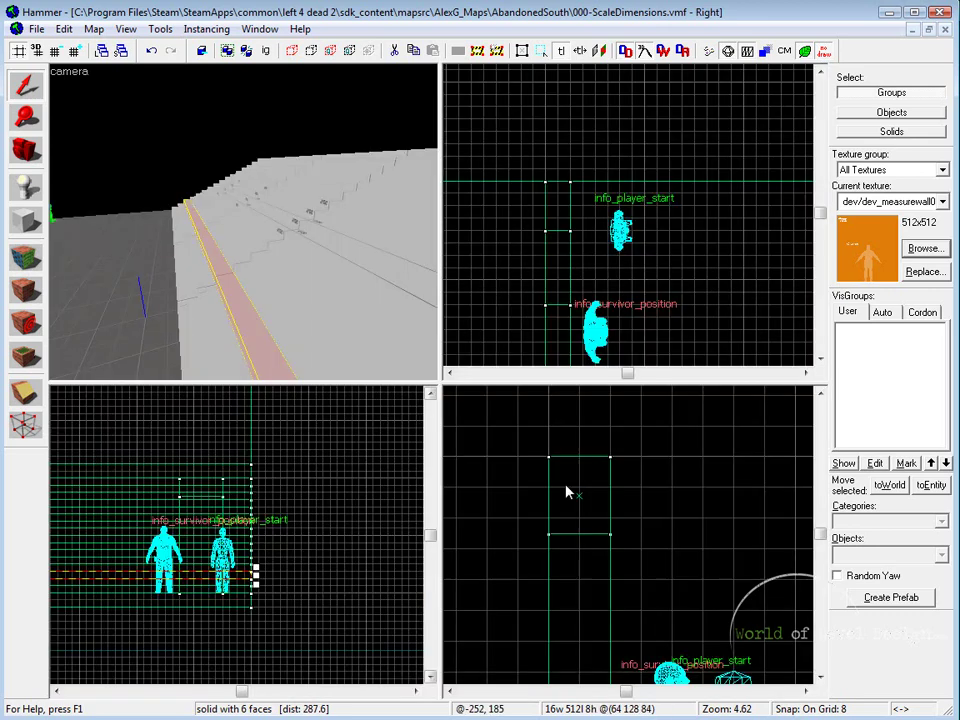
Centre the selected stair step in the maximized side view and inspect its height and depth
key("shift+z")
key("ctrl+e")
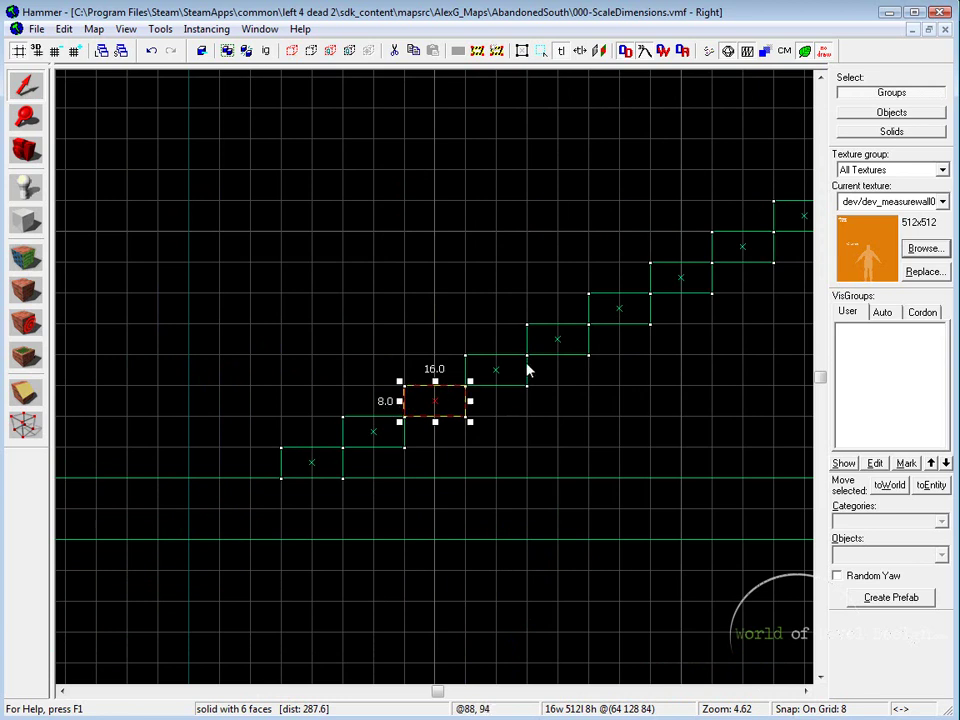
key("shift+z")
key("shift+z")
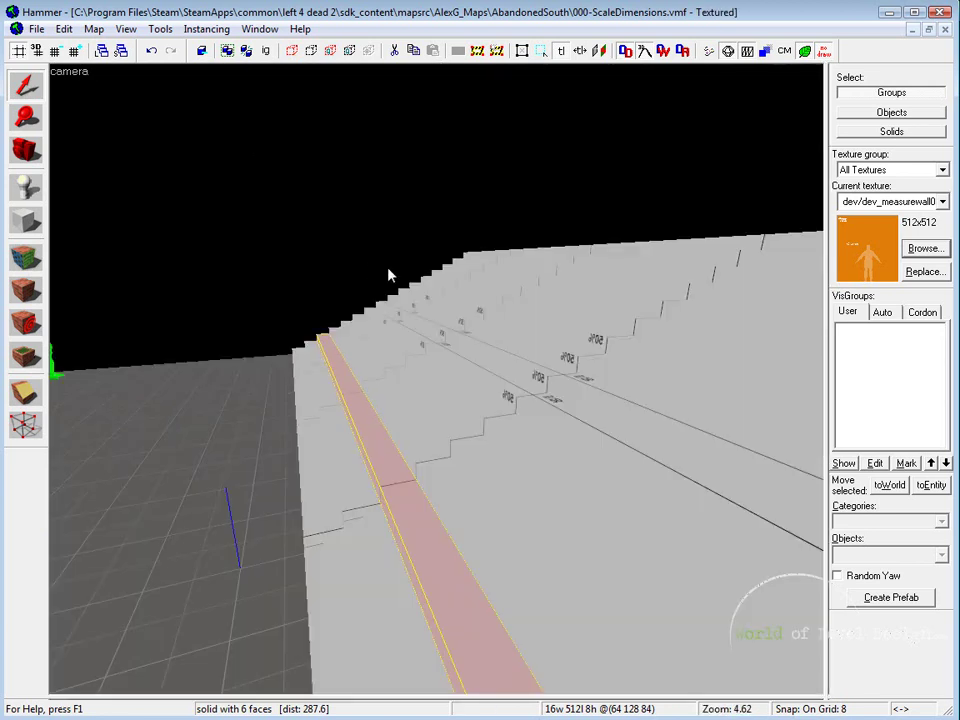
Examine the selected stair step and the whole staircase from its open side in the maximized 3D view
key("s")
key("d")
key("z")
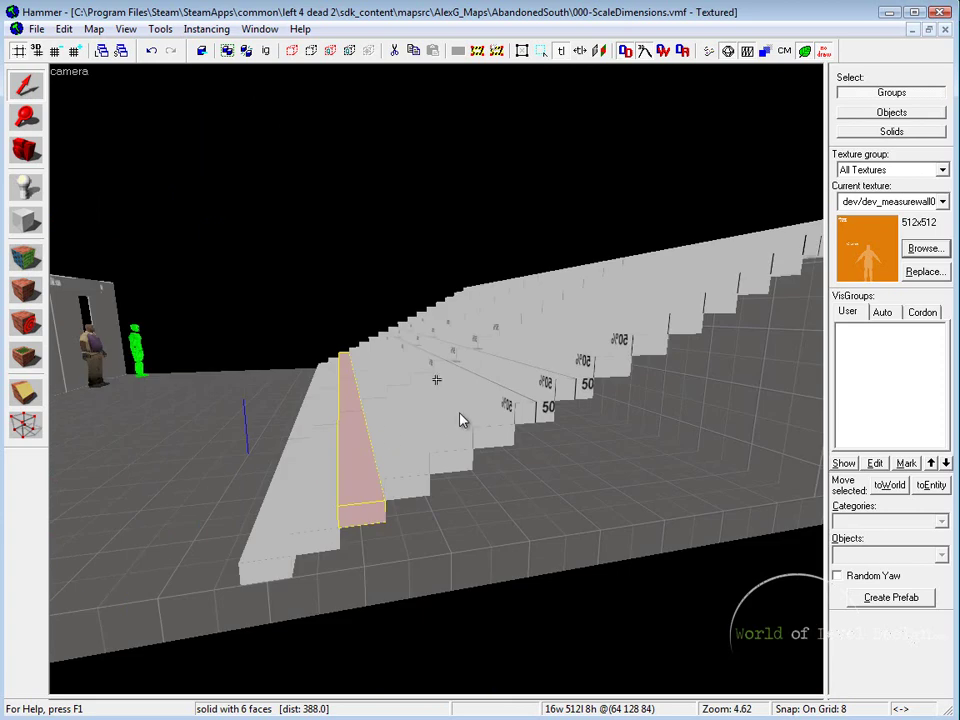
key("w")
key("s")
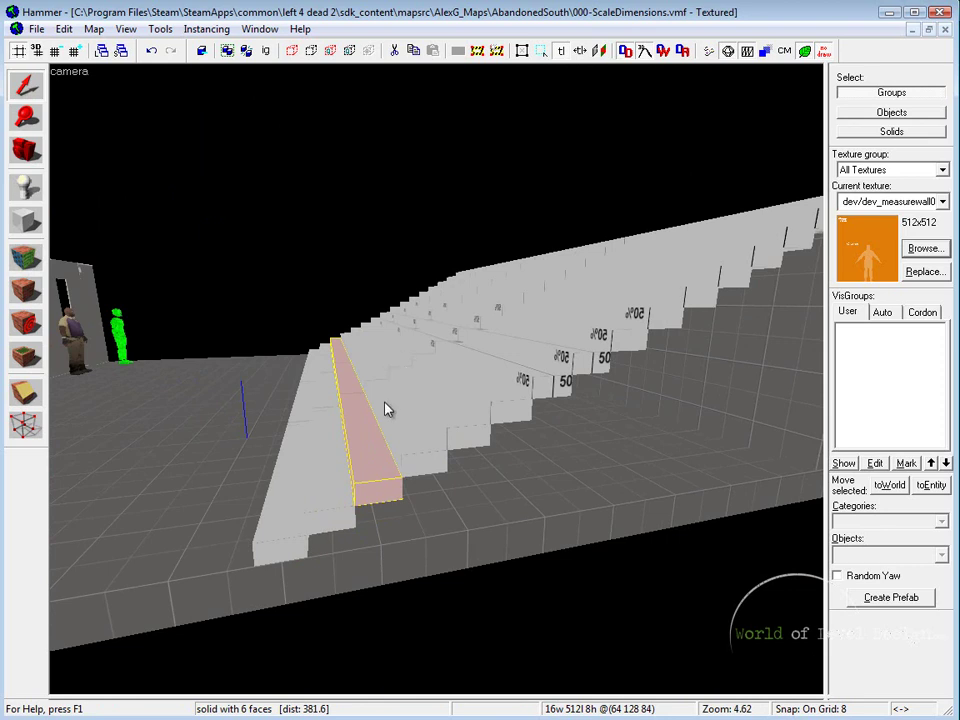
key("z")
key("z")
key("z")
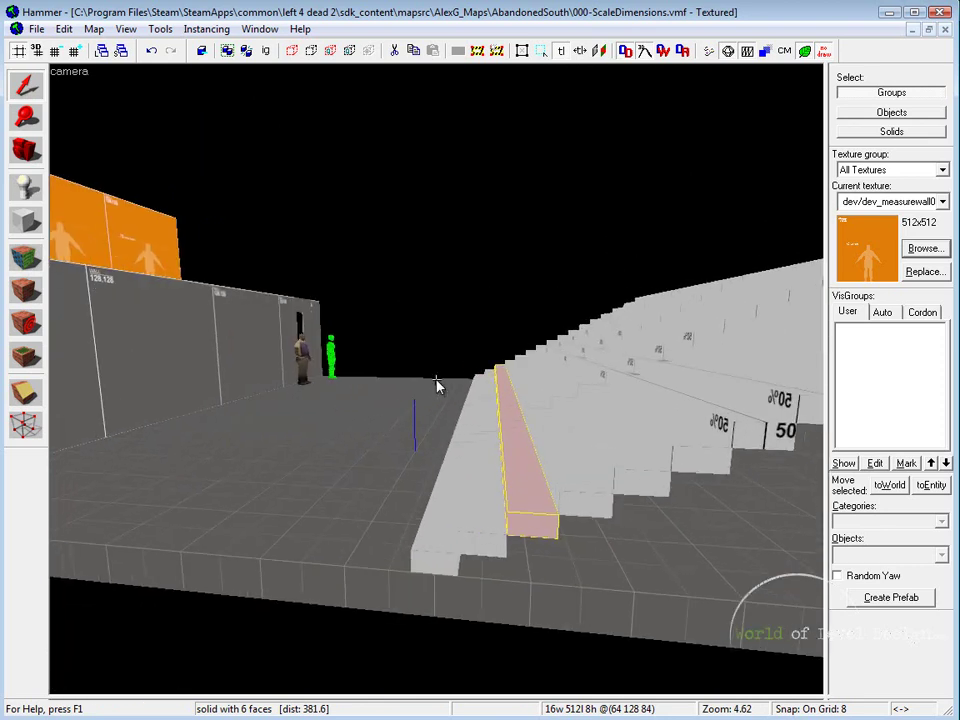
key("Right")
key("Down")
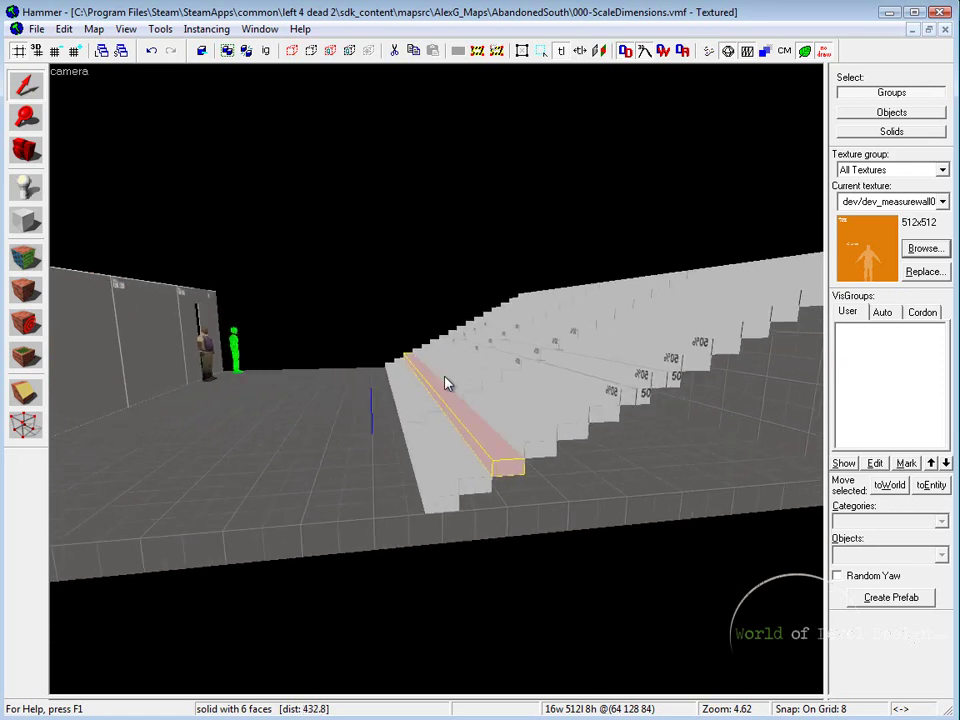
Switch to the browser to highlight the "1 foot = 16 units" line, and set the grid size to 16 in Hammer
key("alt+Tab")
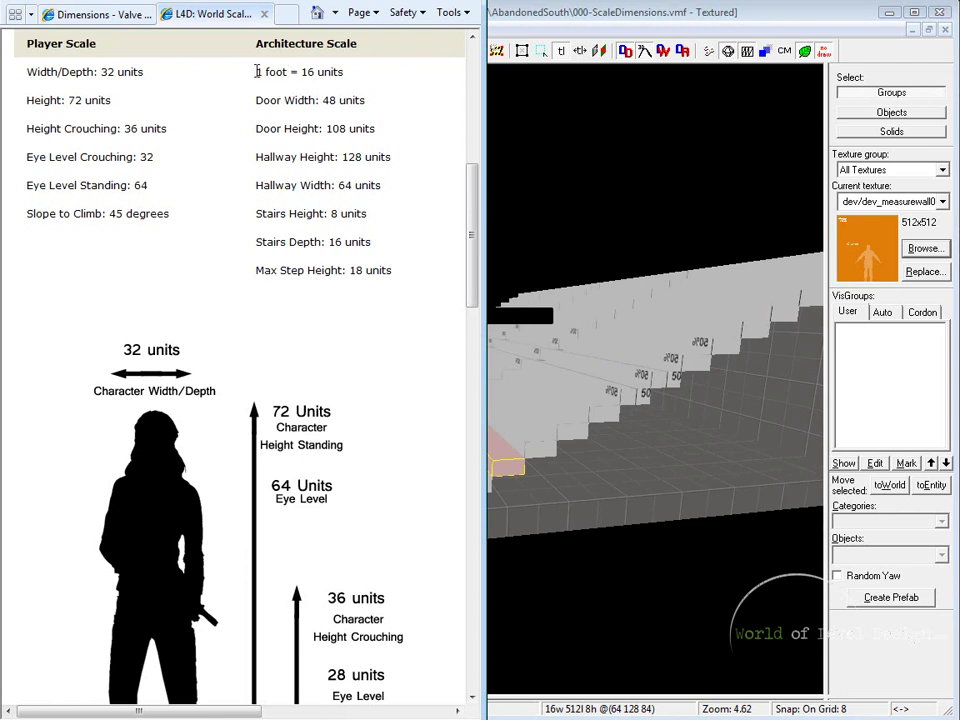
left_click_drag(256, 72, 344, 72)
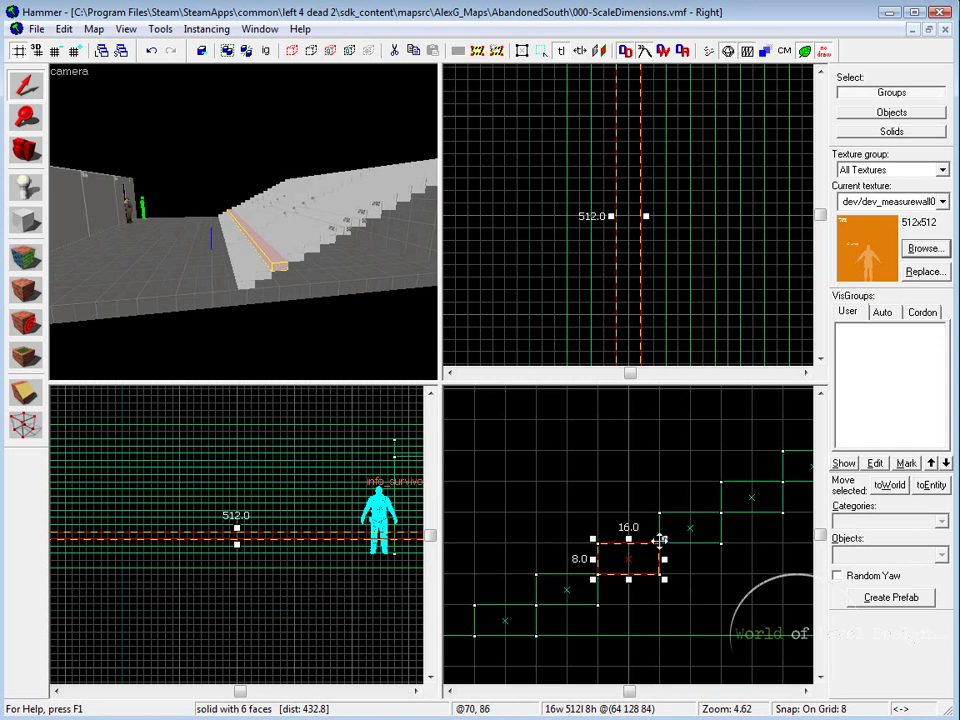
middle_click_drag(554, 612, 777, 546)
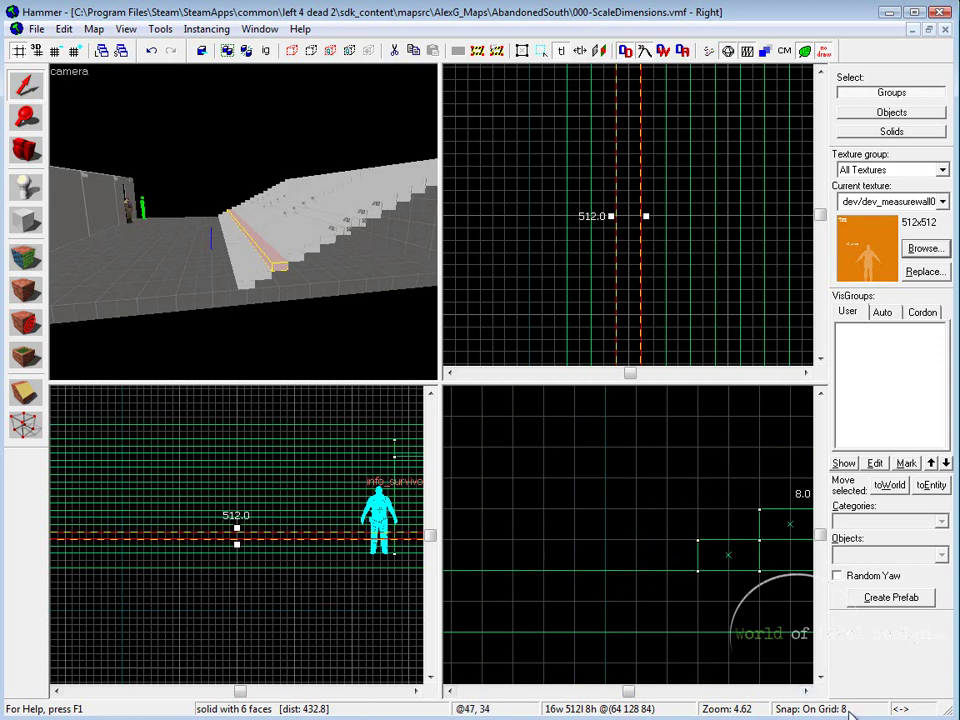
key("bracketright")
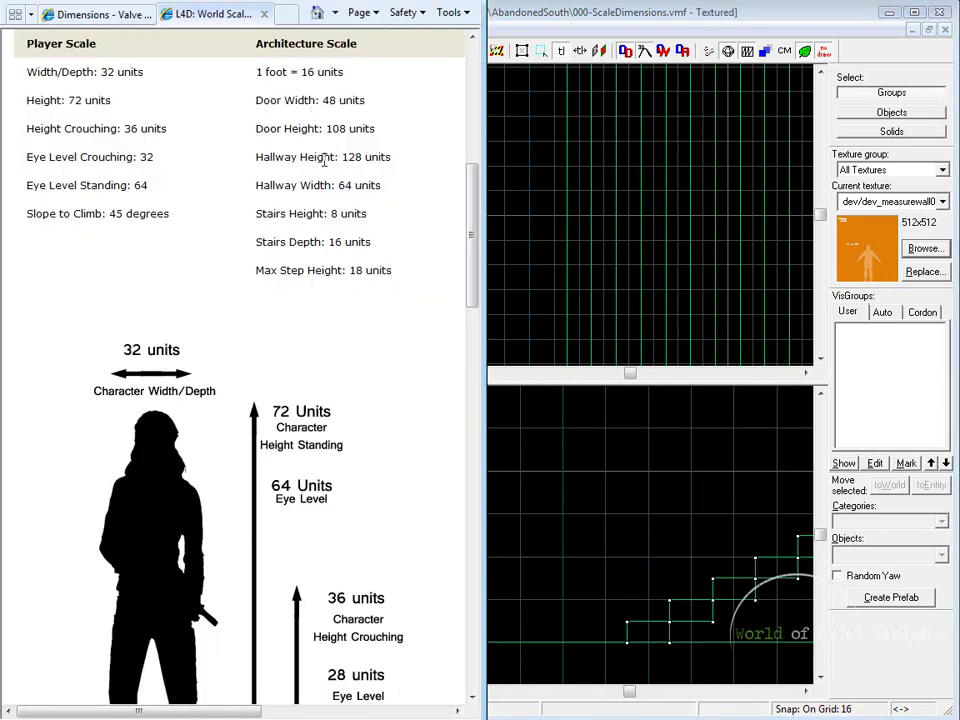
Highlight the hallway height and hallway width values in the browser's Architecture Scale list
left_click_drag(344, 157, 380, 154)
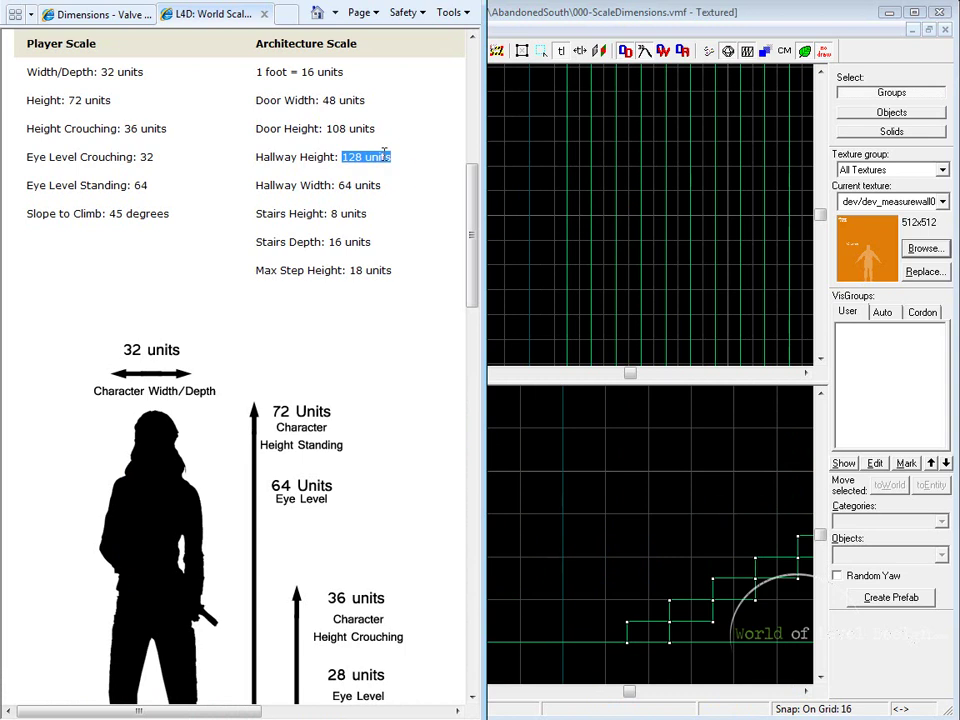
left_click_drag(339, 185, 381, 186)
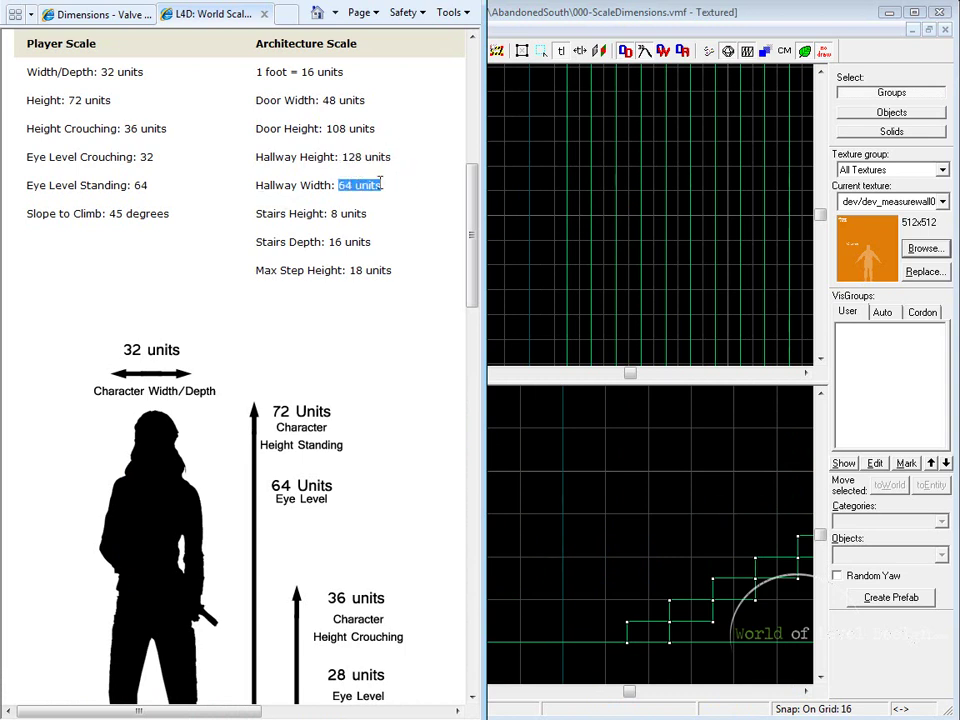
left_click(259, 213)
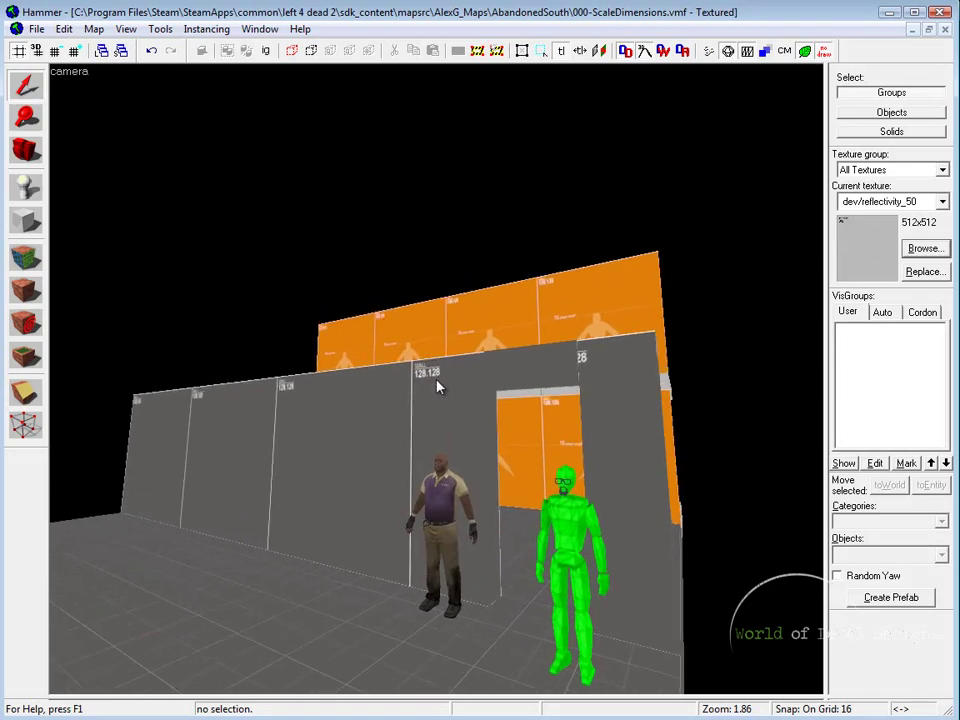
Switch back to Hammer and select the upper and lower orange walls behind the doorway in the 3D view
key("s")
key("z")
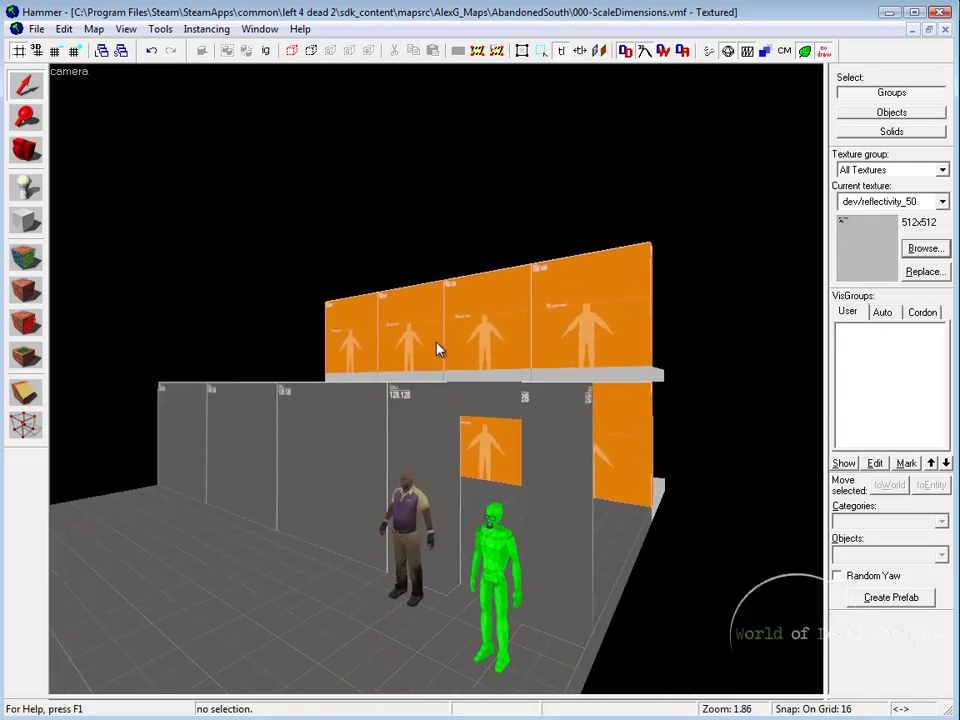
left_click(441, 348)
left_click(621, 416)
key("z")
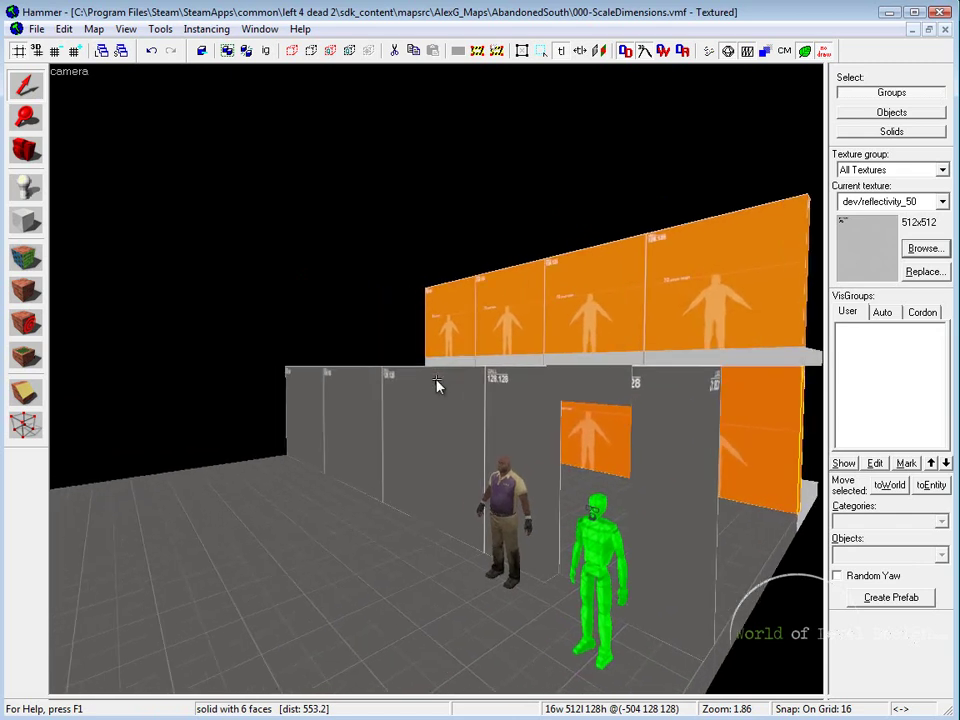
Select the long grey wall beside the doorway and examine its 128.128 measuring texture next to the two characters
key("w")
key("z")
left_click(482, 356)
key("z")
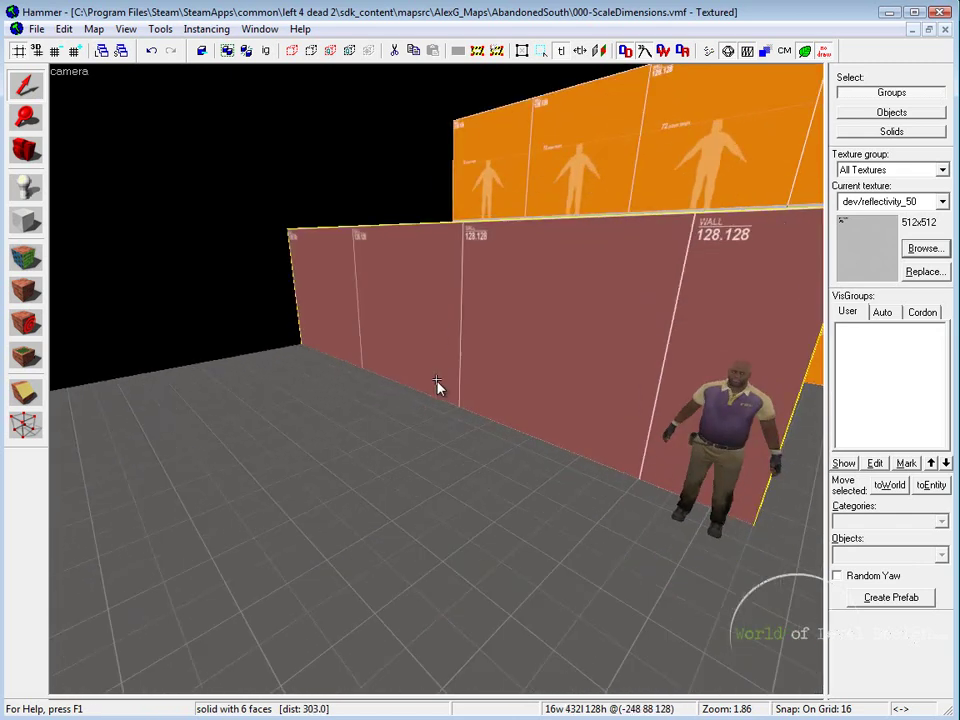
key("w")
key("s")
key("s")
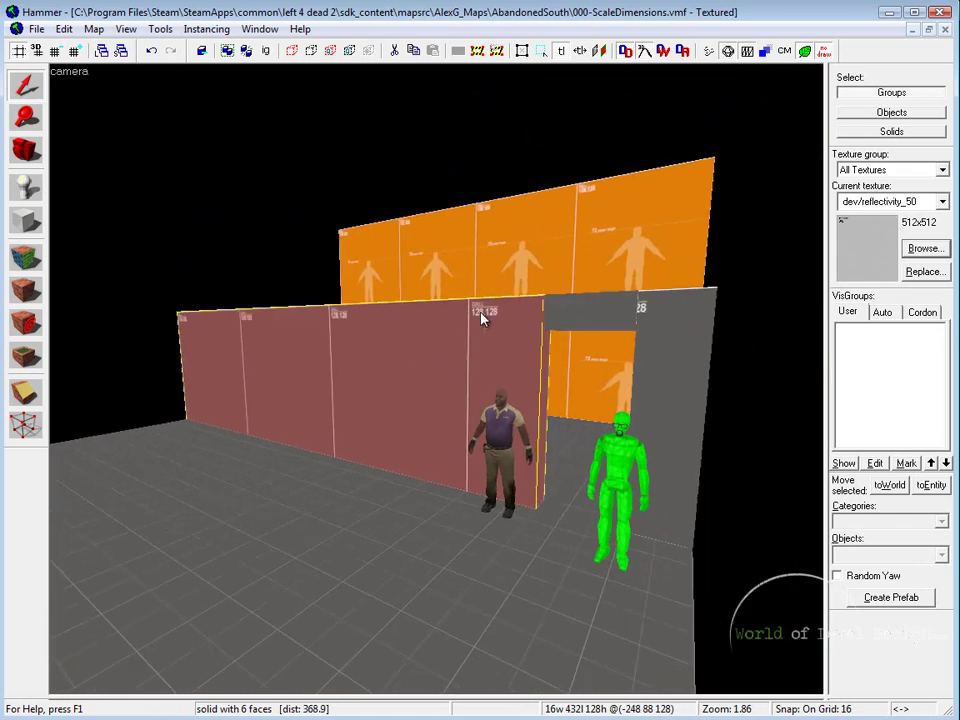
key("w")
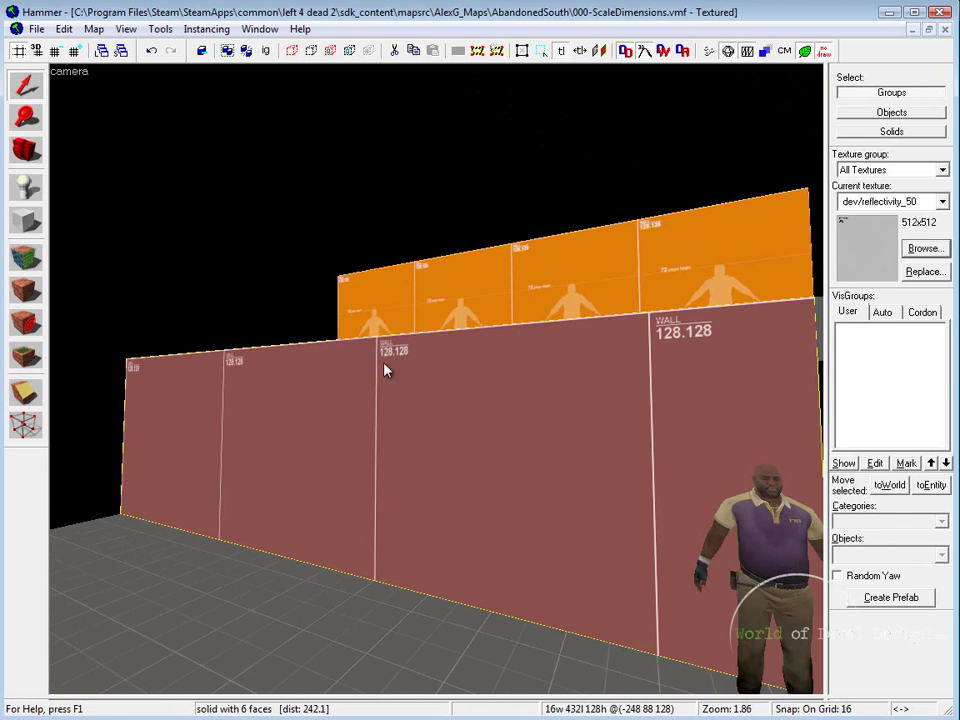
Select the lower orange wall and examine its player height figures up close
key("z")
key("w")
key("s")
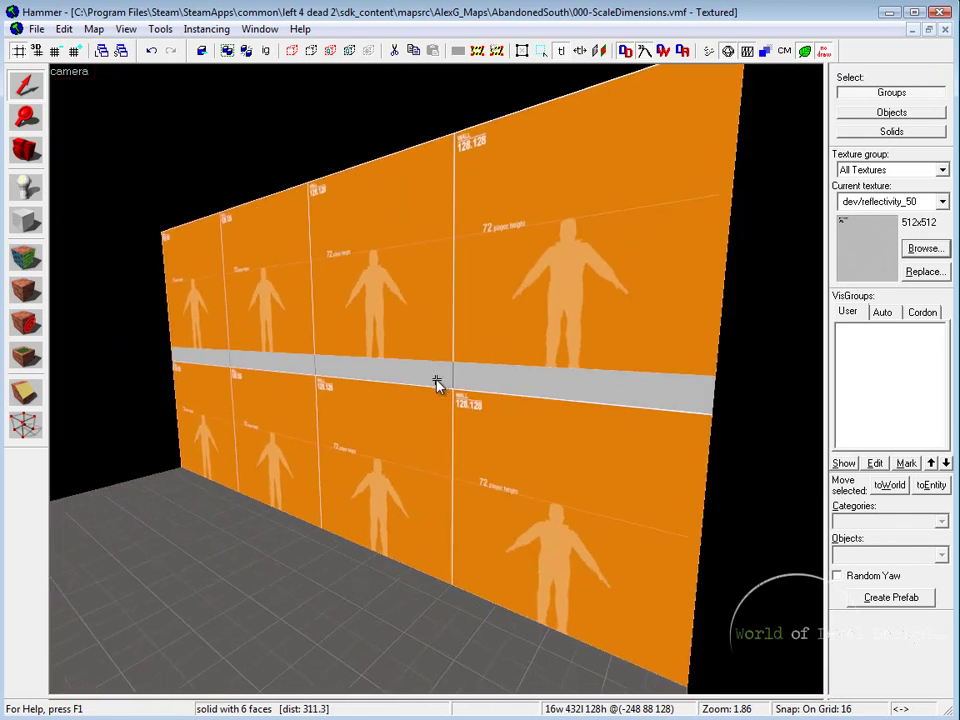
left_click(392, 420)
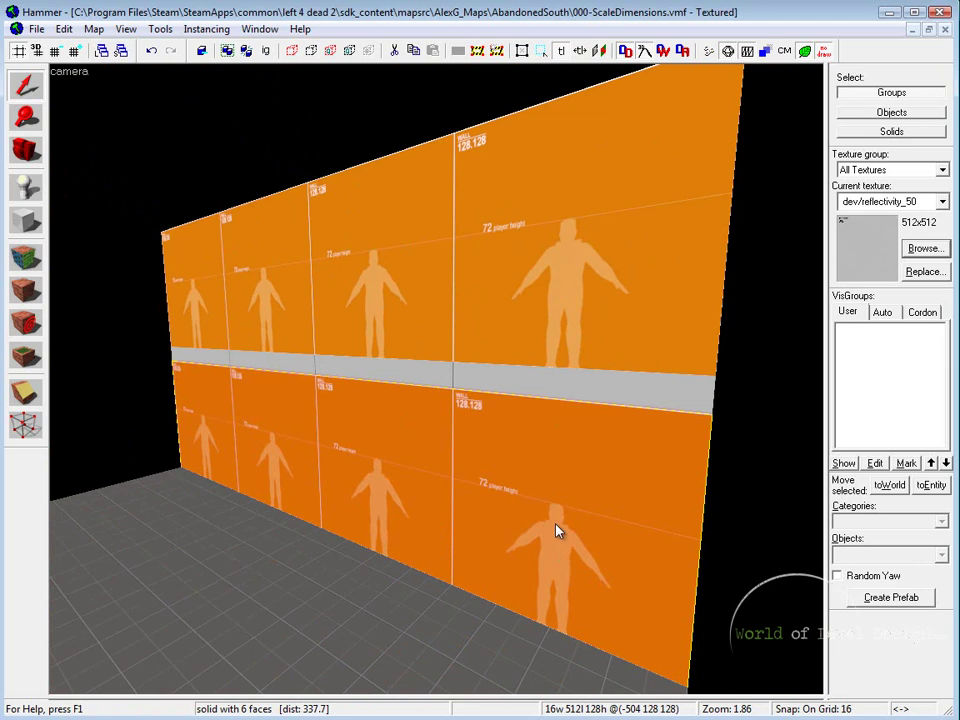
key("z")
key("w")
key("s")
key("z")
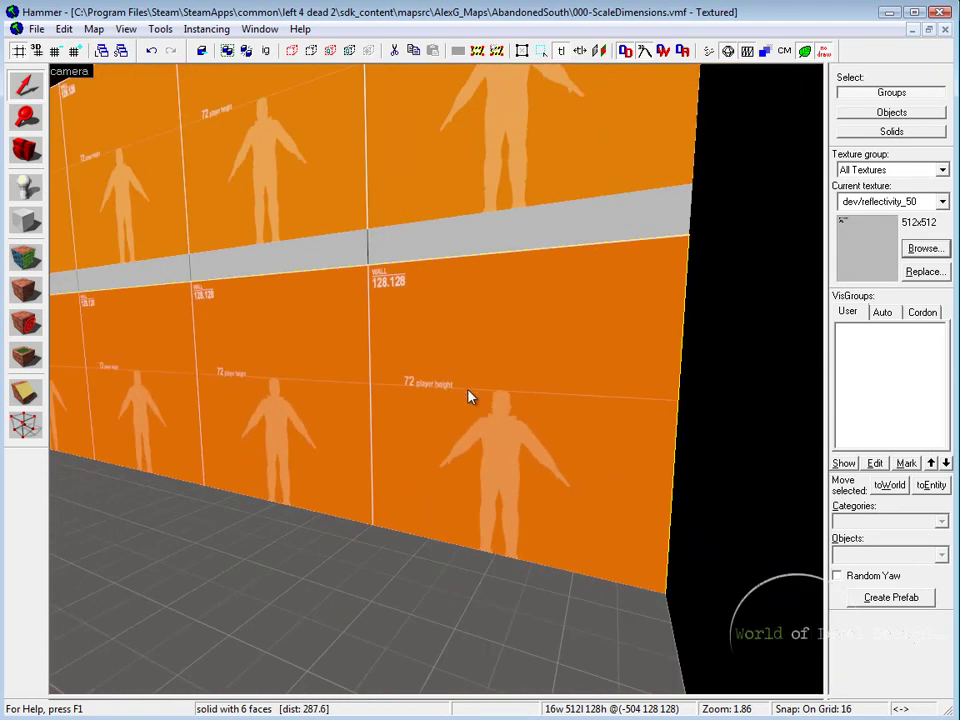
key("z")
key("z")
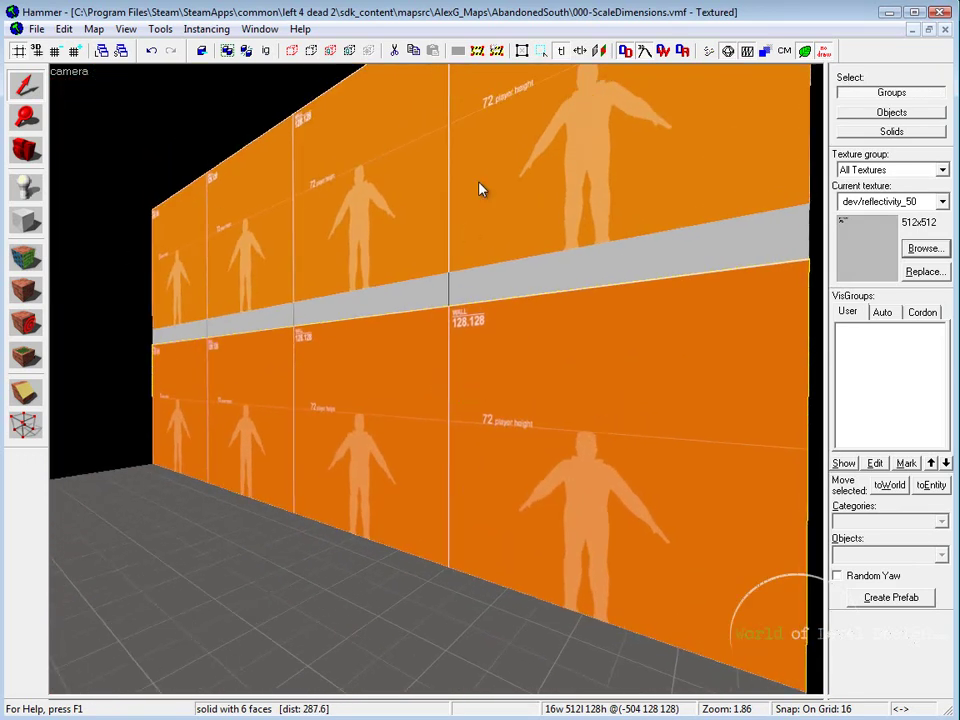
Open the texture browser with the dev filter from face editing and look through the dev measurement textures
key("z")
key("s")
key("a")
key("w")
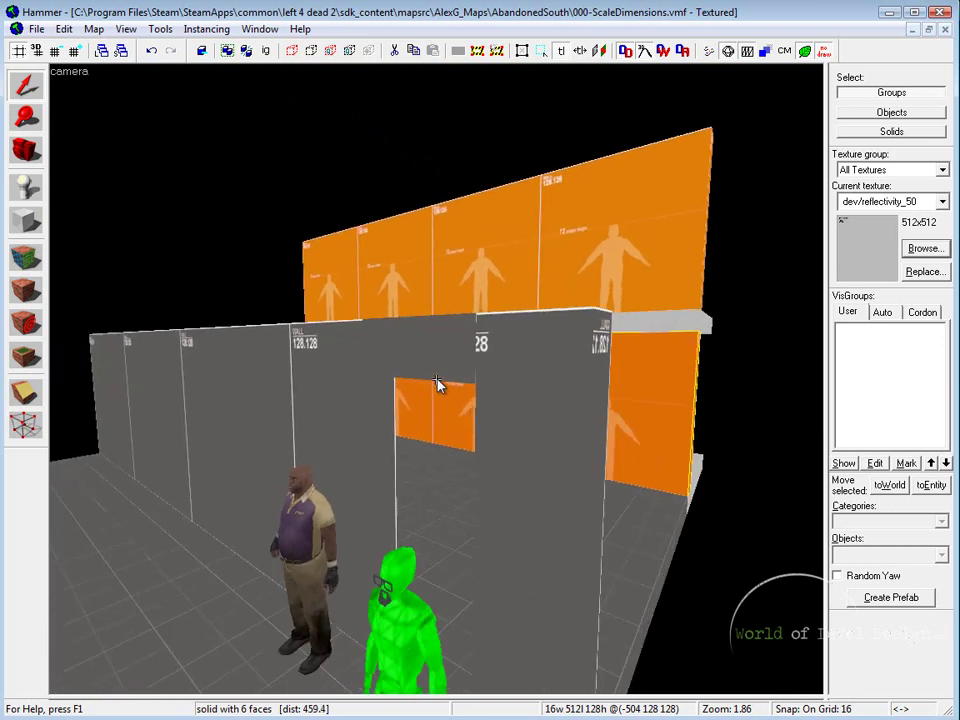
key("s")
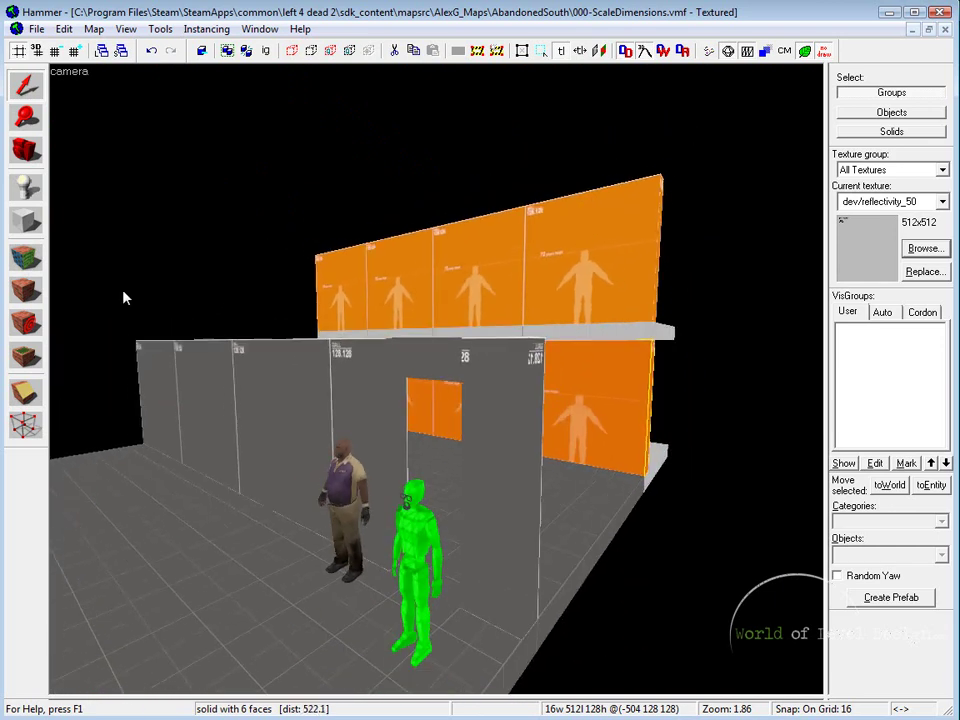
left_click(27, 258)
left_click(545, 372)
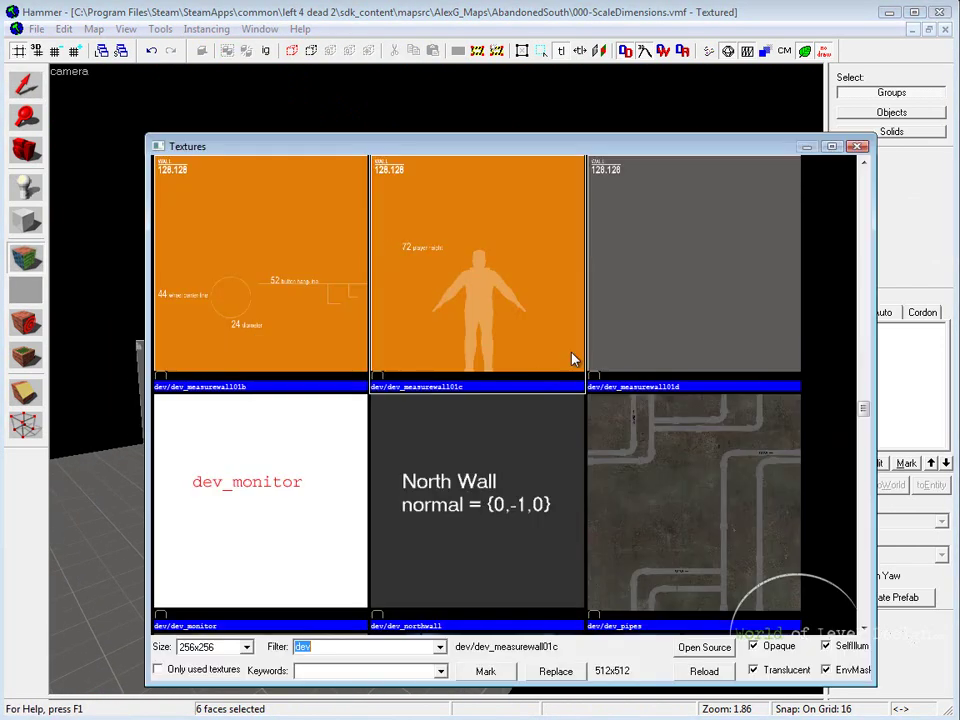
left_click(324, 645)
left_click_drag(862, 409, 876, 351)
scroll(356, 439, "down", 1)
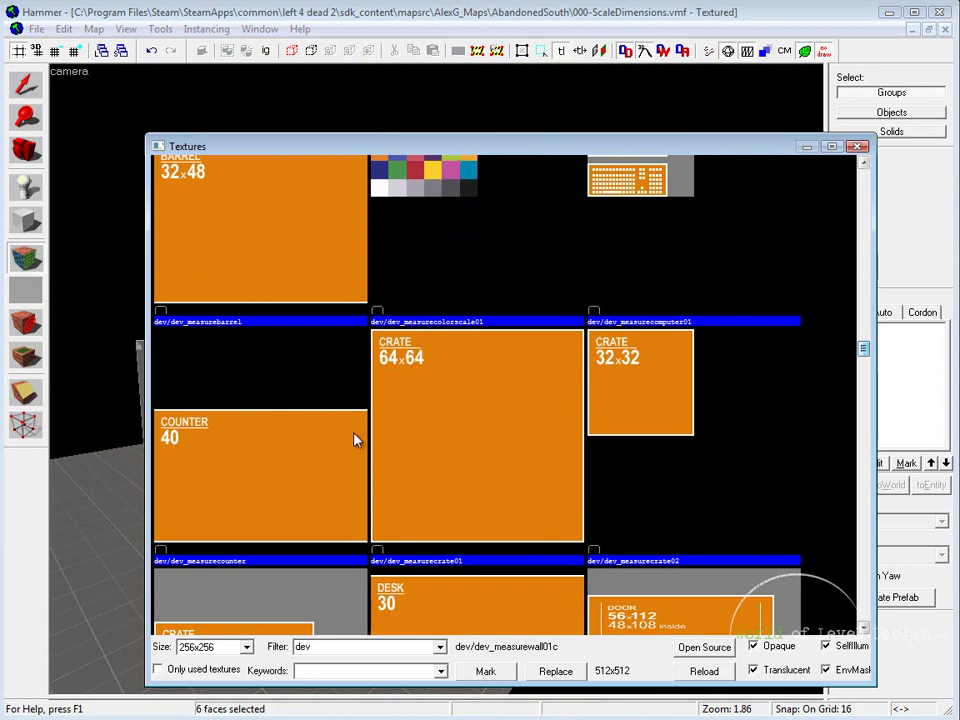
scroll(520, 459, "down", 2)
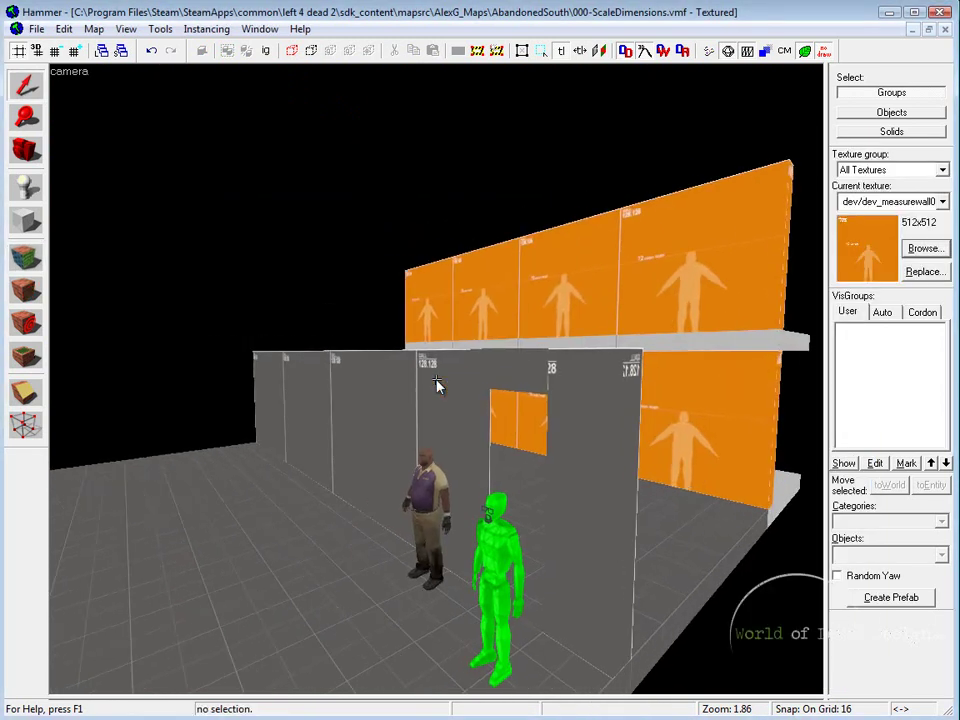
Select the survivor position entity in front of the grey wall in the 3D view to inspect it
key("s")
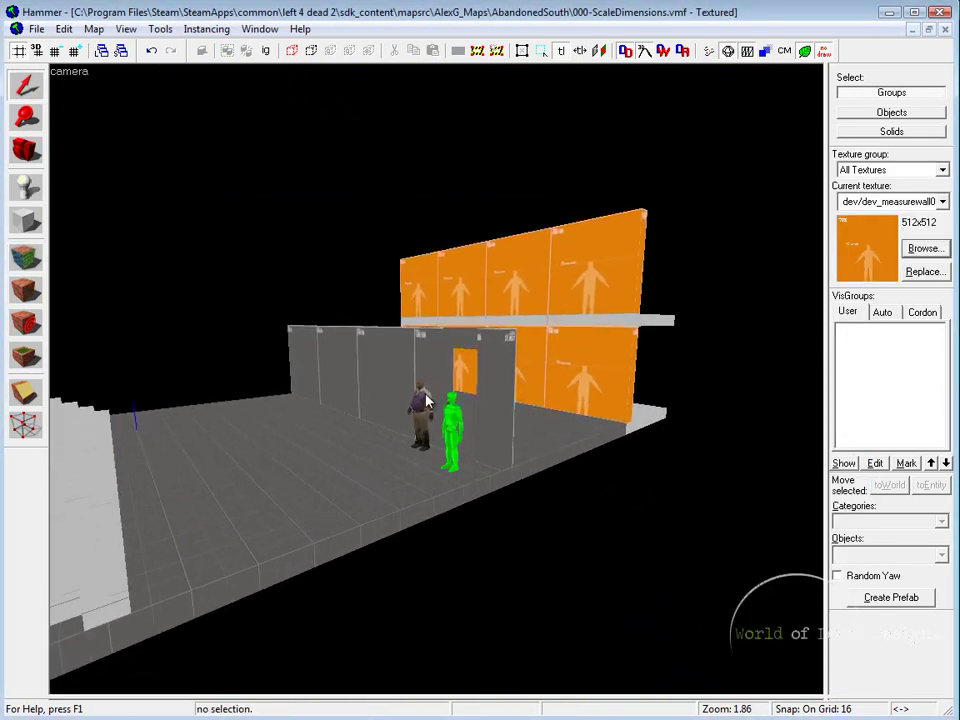
key("w")
left_click(441, 376)
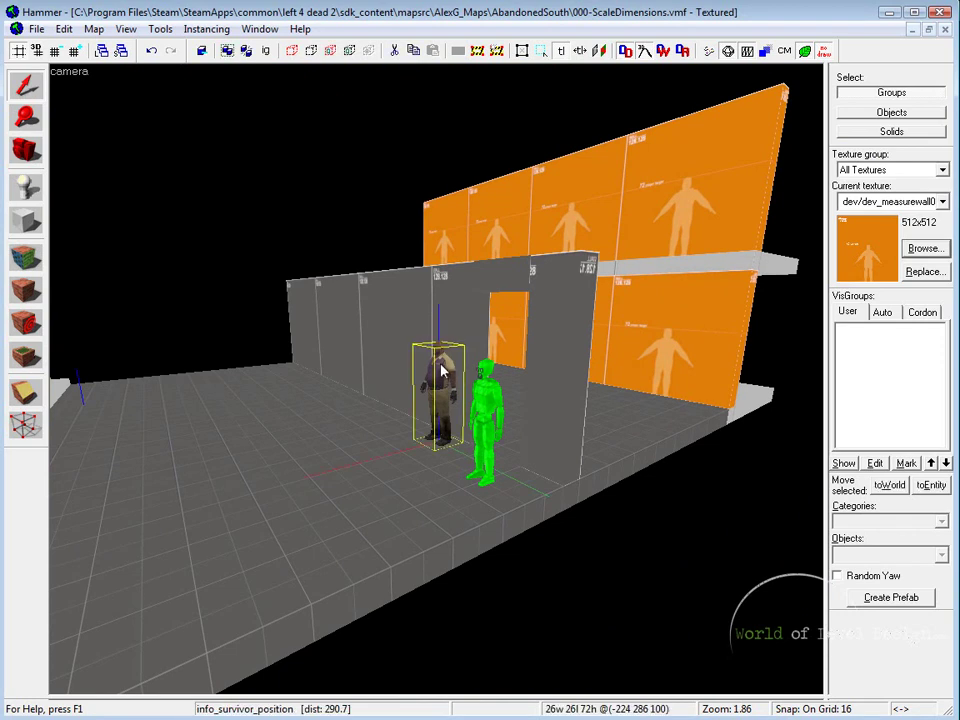
key("z")
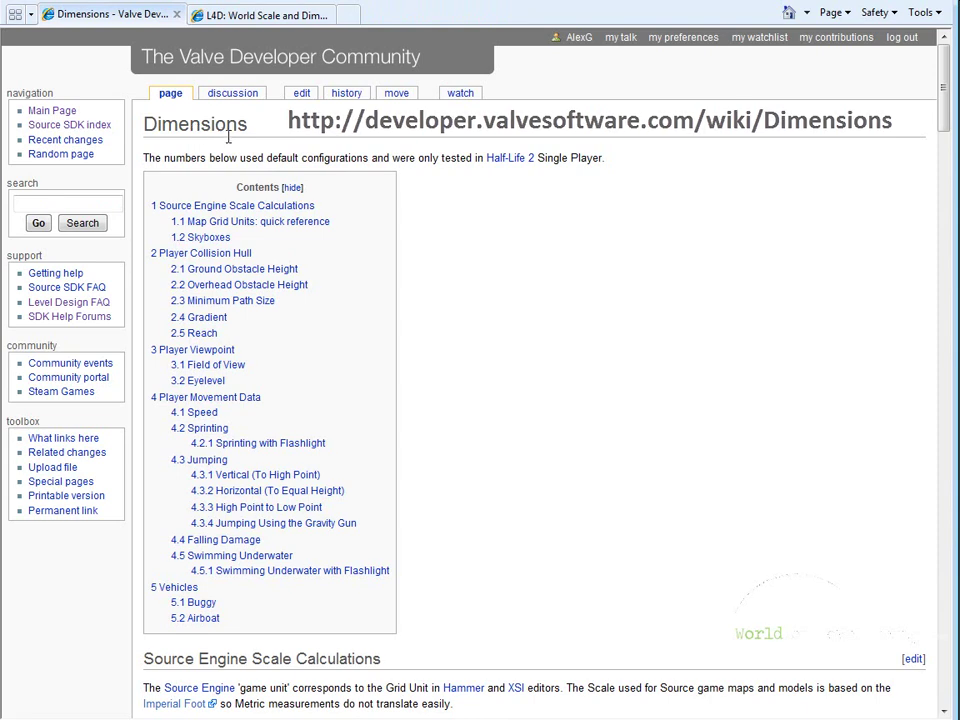
Switch to the Valve Developer Community Dimensions page in the browser and highlight its title
left_click_drag(145, 124, 253, 122)
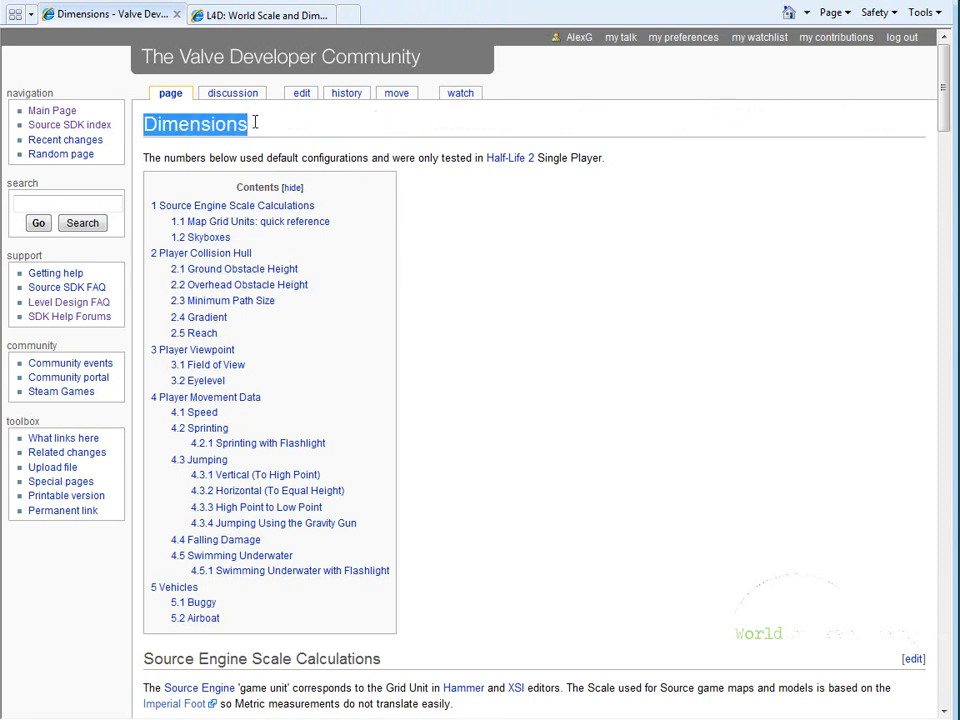
left_click(262, 126)
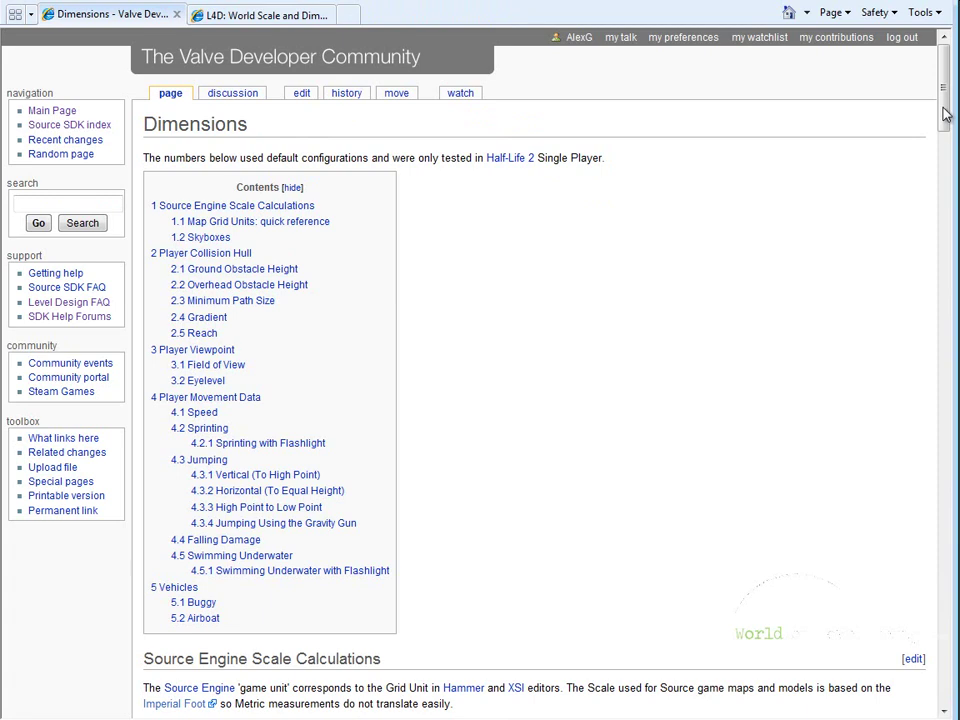
left_click_drag(945, 112, 945, 58)
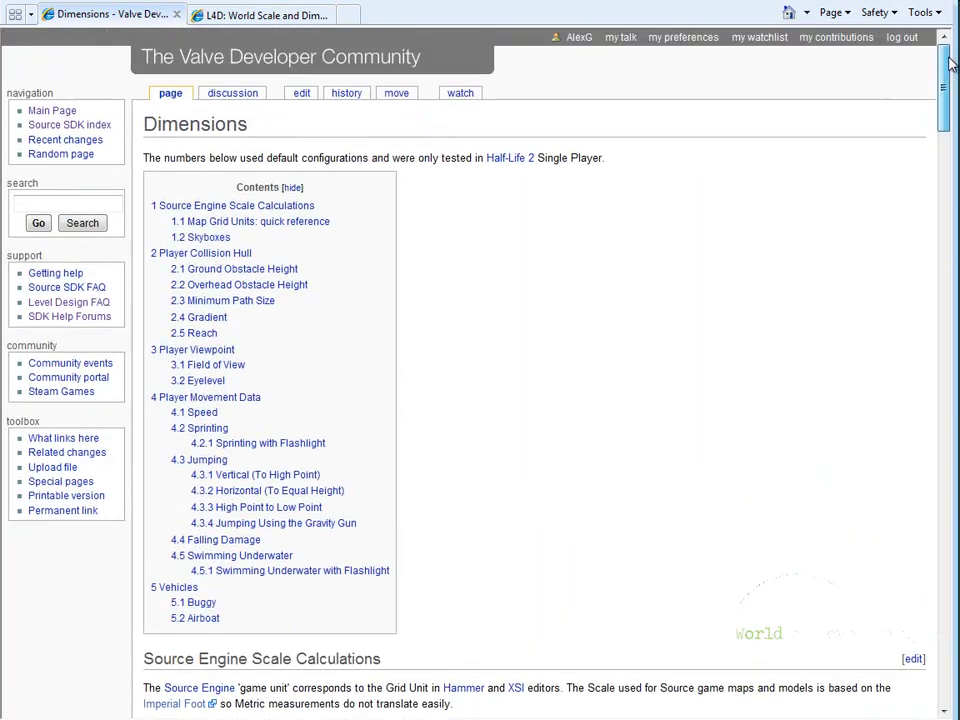